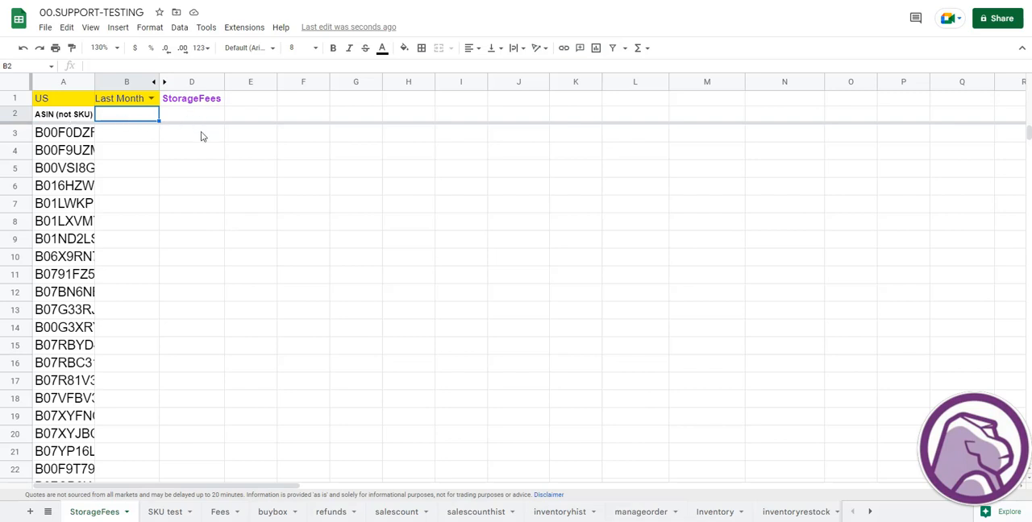
click(142, 139)
click(145, 154)
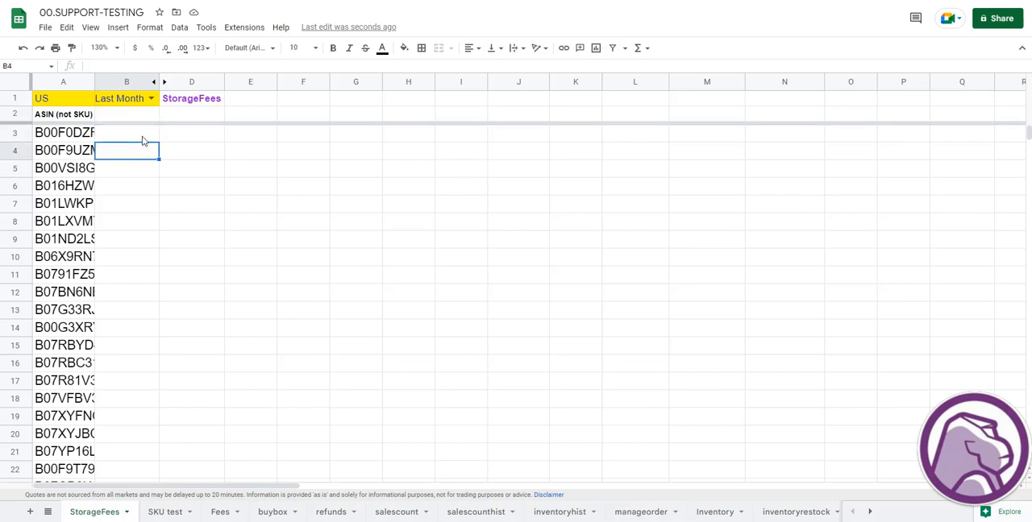
click(143, 133)
click(142, 116)
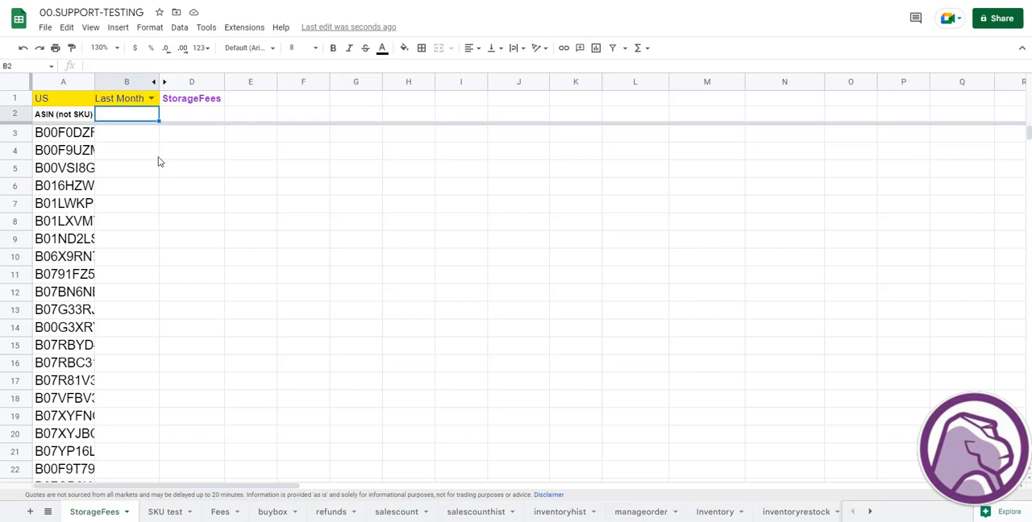
click(151, 99)
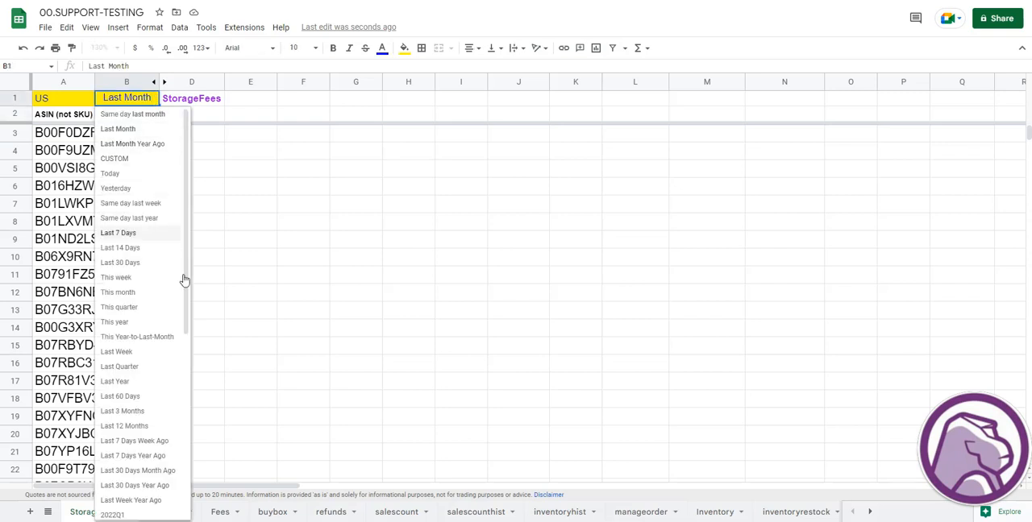
click(300, 221)
click(146, 150)
- Enter the formula =GORILLA_STORAGEFEES(B1,A3:A100) in cell B2, using B1 as the period and column A as the ASINs
click(134, 118)
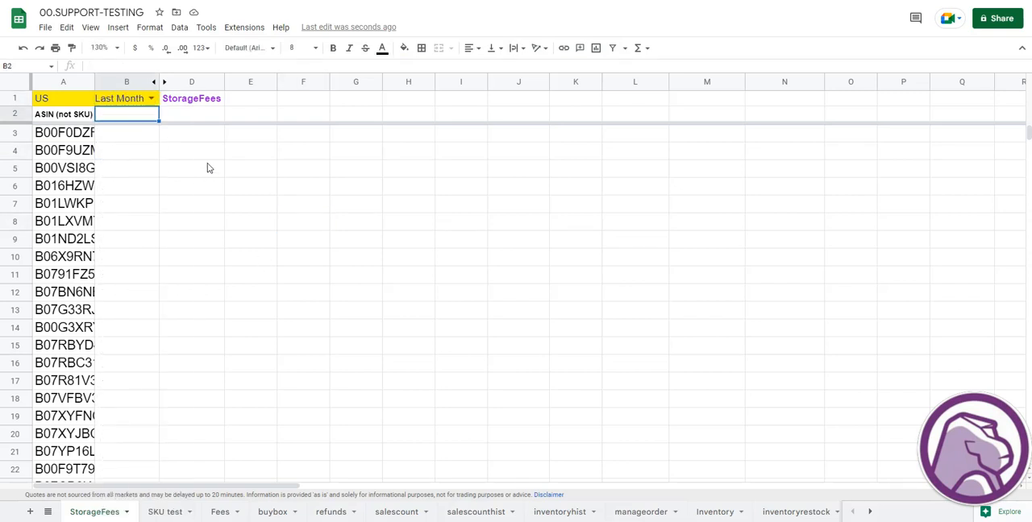
text(=gorilla)
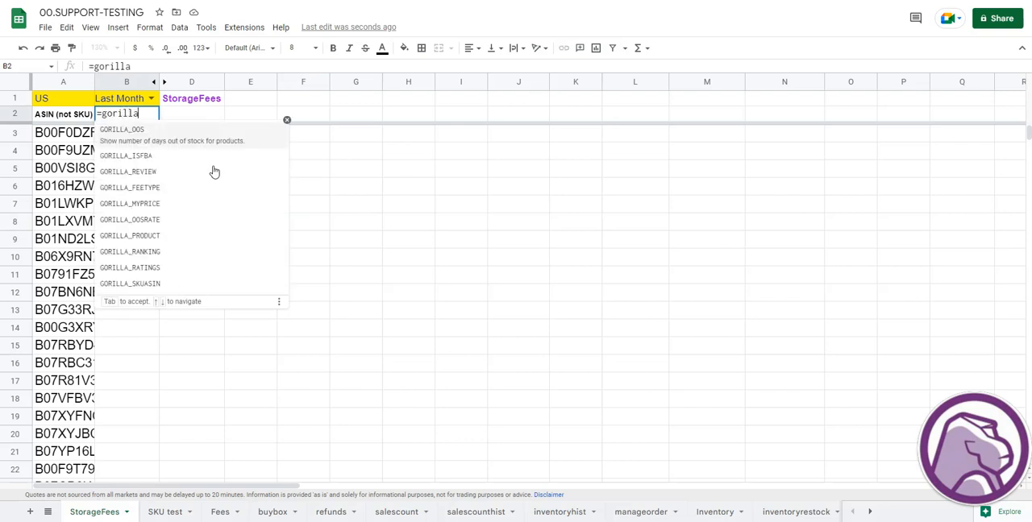
text(_stor)
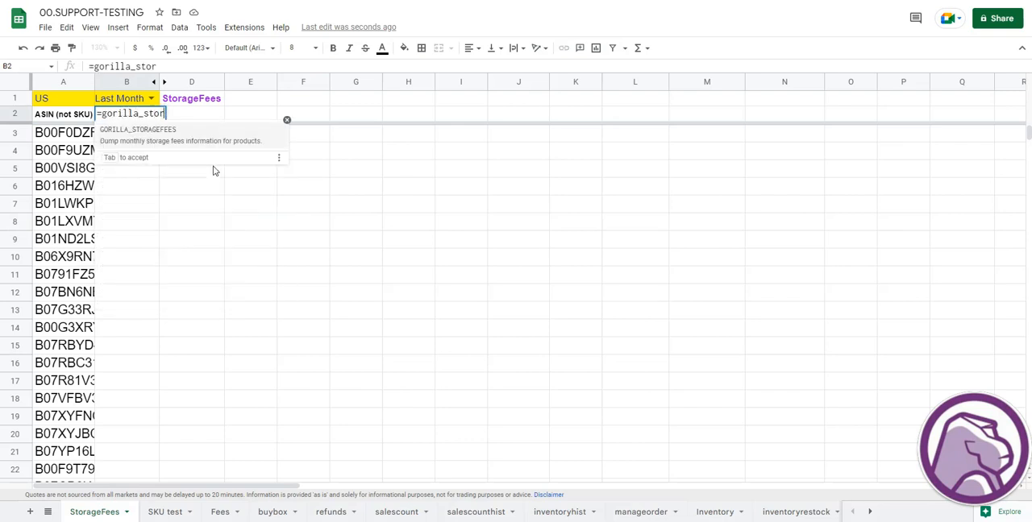
click(183, 142)
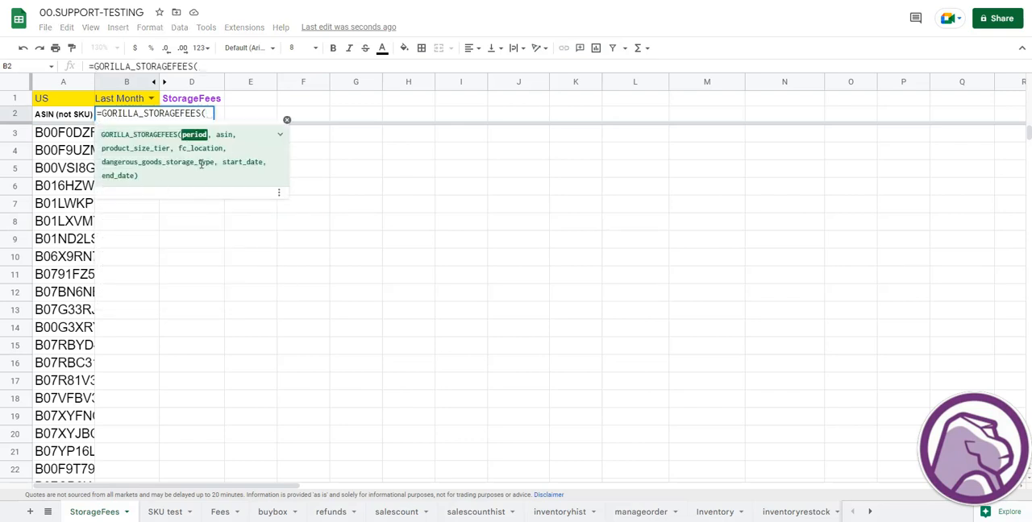
click(125, 103)
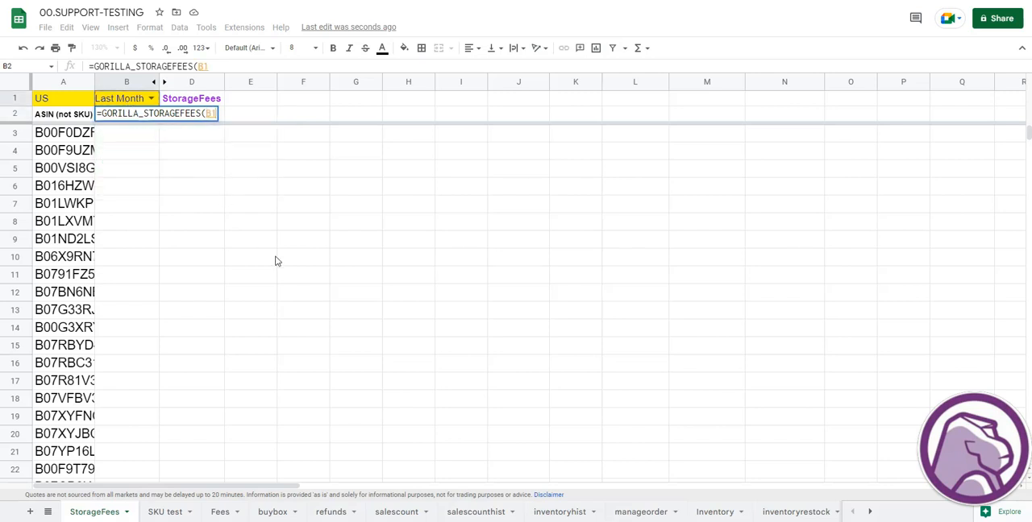
text(,)
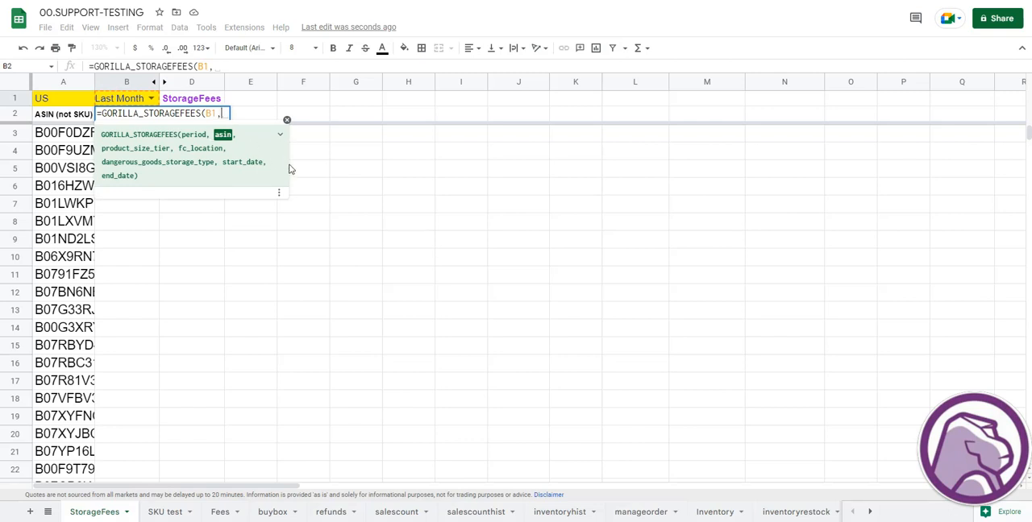
click(82, 139)
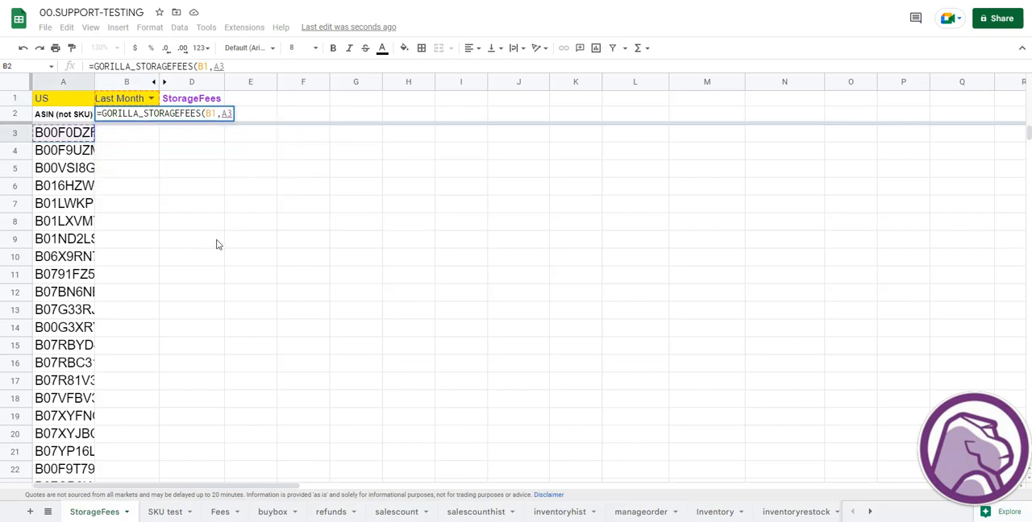
text(:A100)
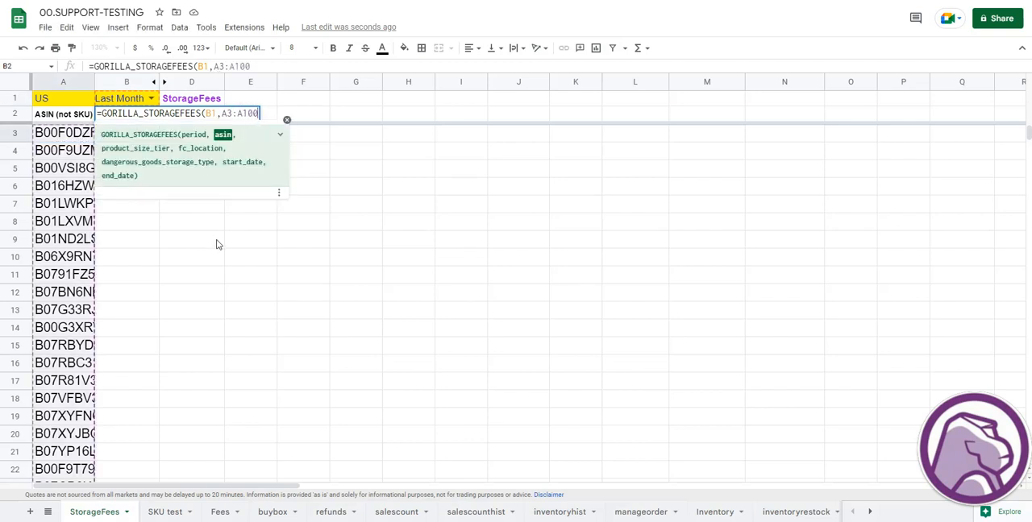
key(Return)
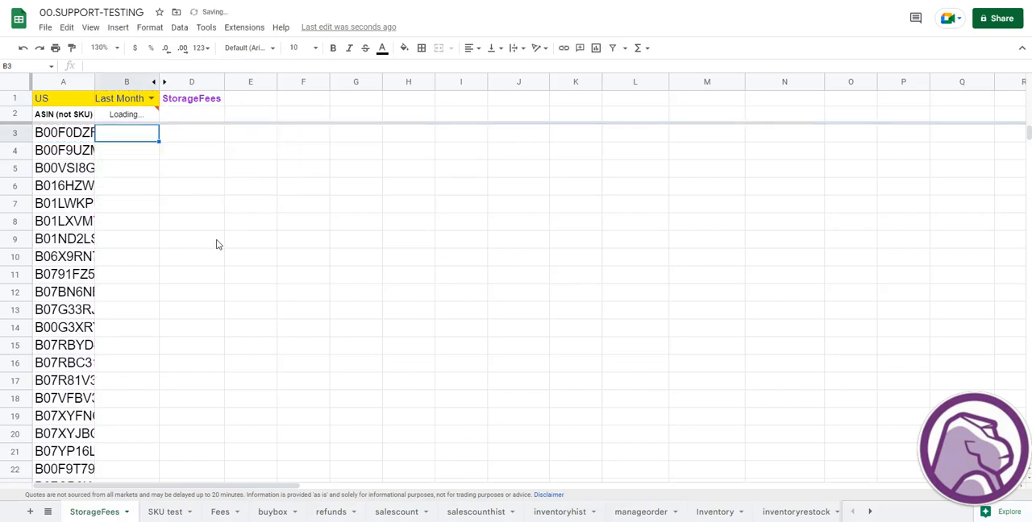
key(Up)
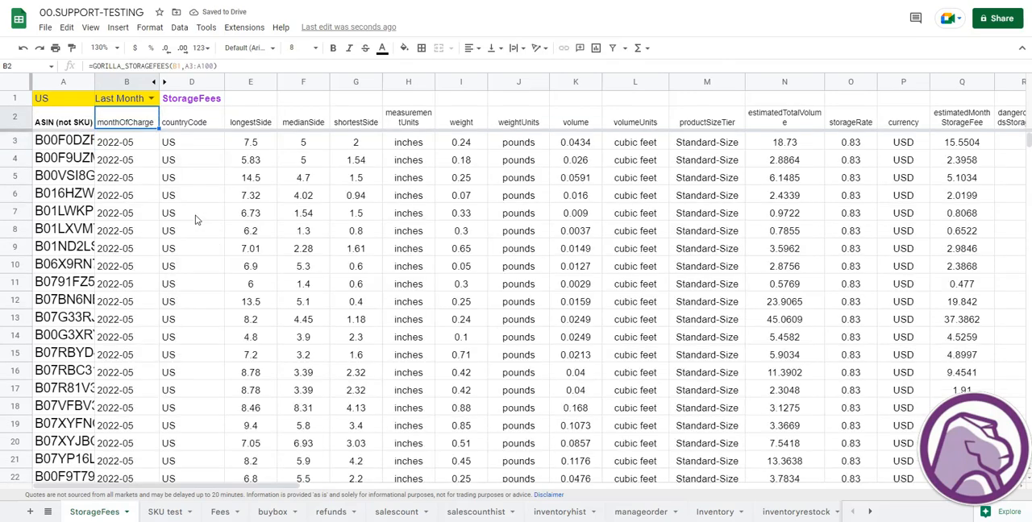
- Examine the storage fee output, including charge month, weight, volume, size tier, estimated total volume, storage rate and estimated monthly storage fee
click(152, 161)
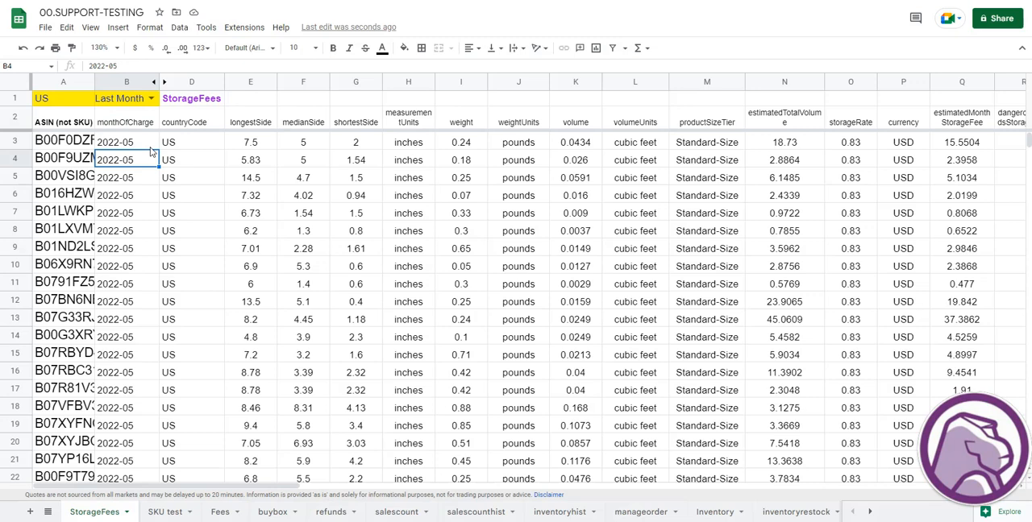
click(150, 147)
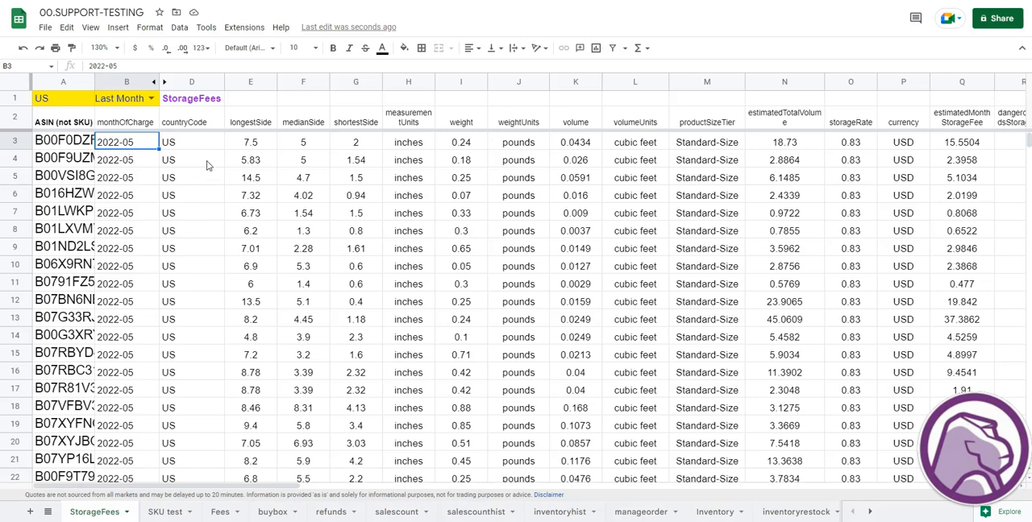
click(470, 177)
click(595, 148)
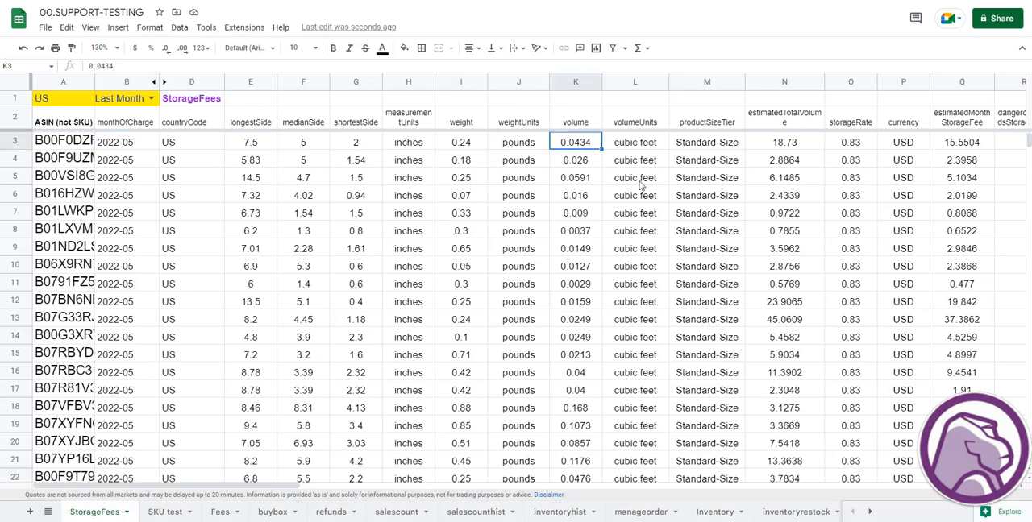
click(724, 146)
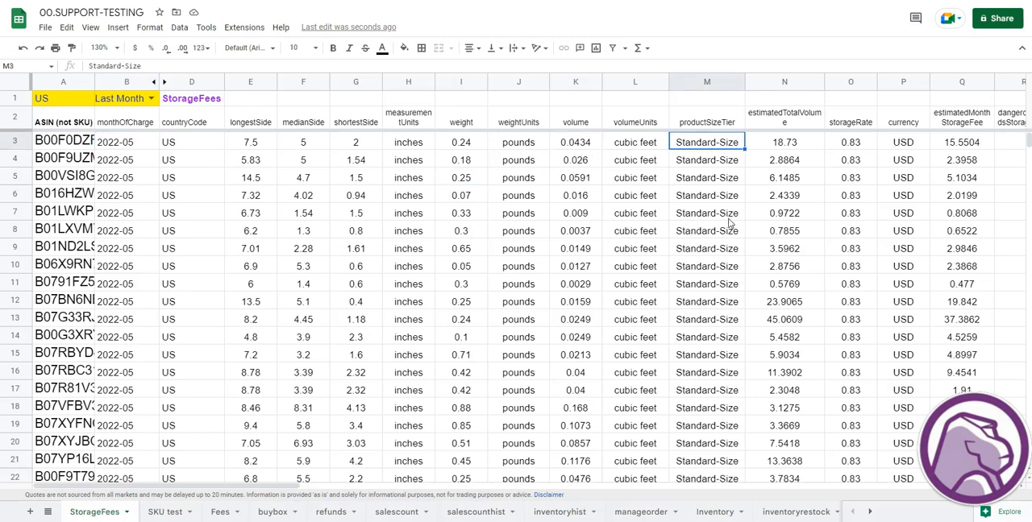
click(814, 127)
click(818, 145)
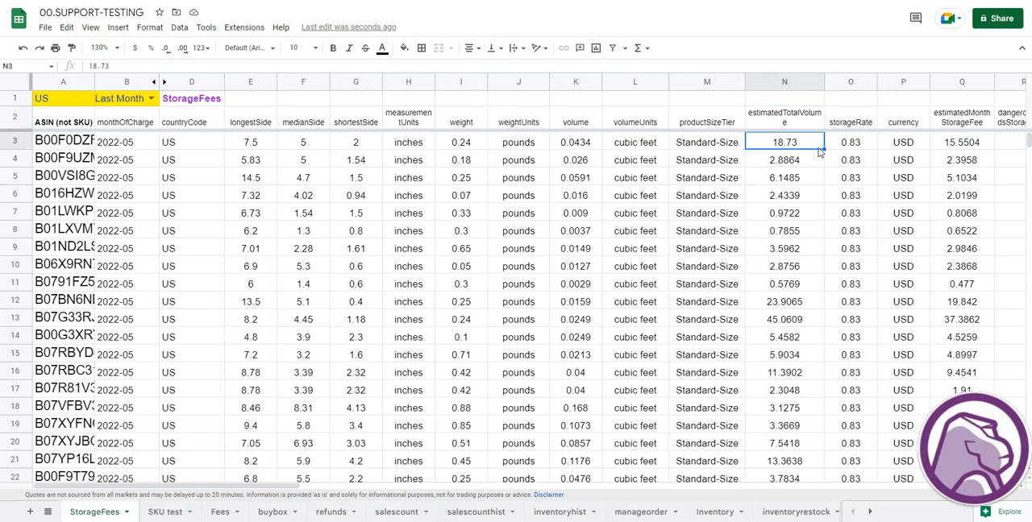
click(846, 152)
click(956, 152)
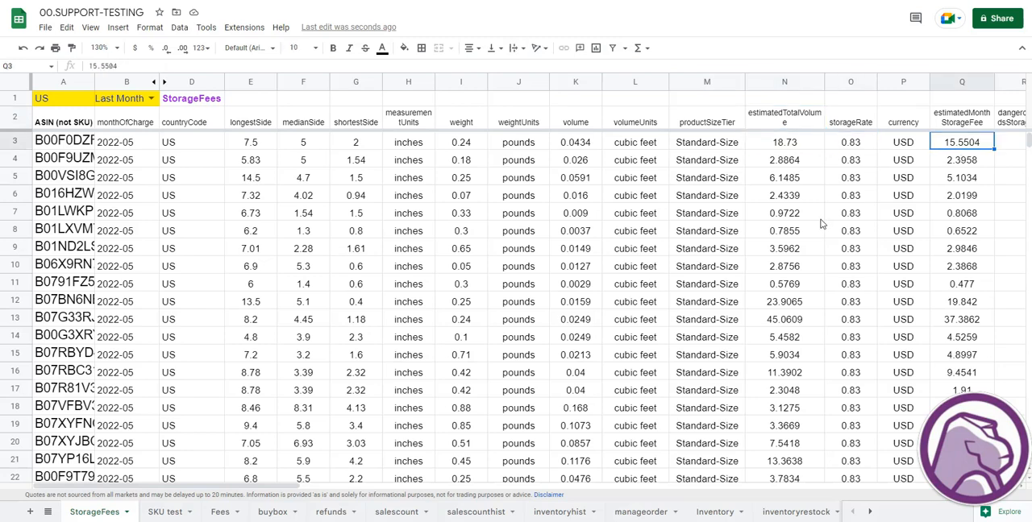
scroll(953, 251, down, 3)
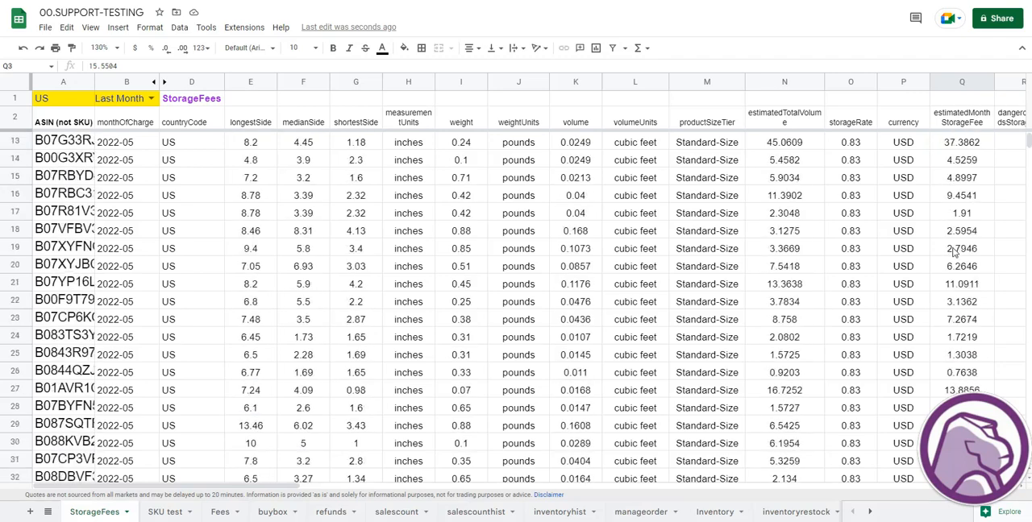
scroll(954, 251, down, 4)
scroll(954, 251, up, 7)
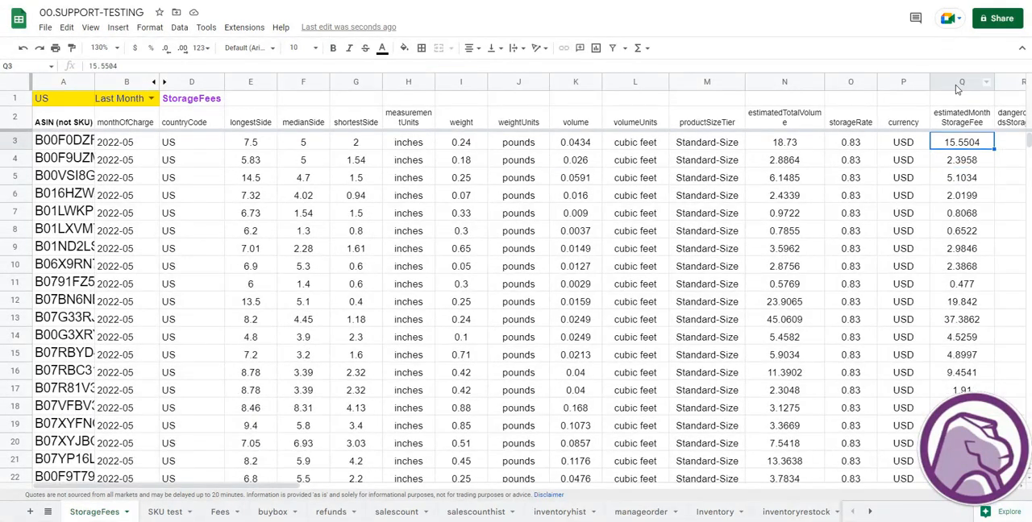
click(957, 86)
click(950, 236)
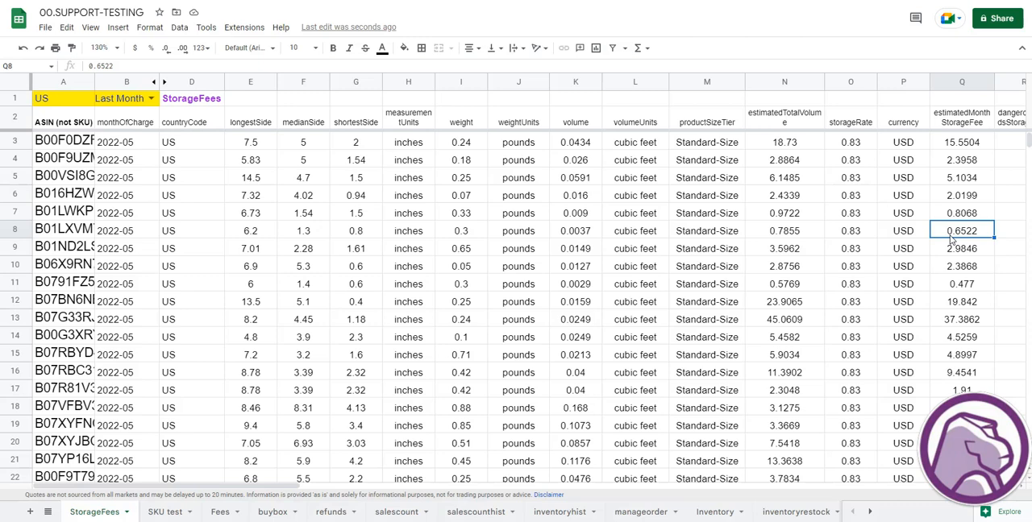
- Reopen the B2 formula for editing and add a comma after A3:A100 to start the product_size_tier argument
click(130, 146)
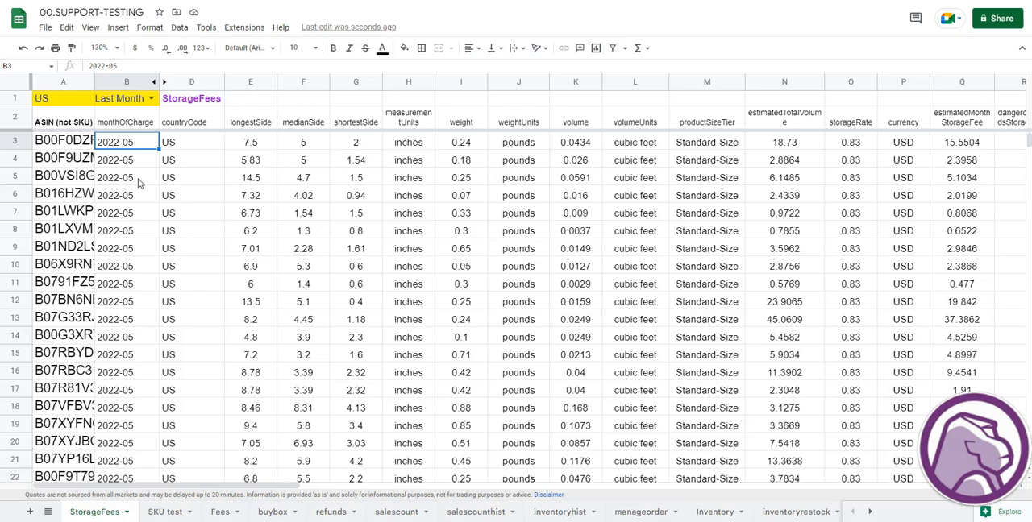
key(Up)
key(F2)
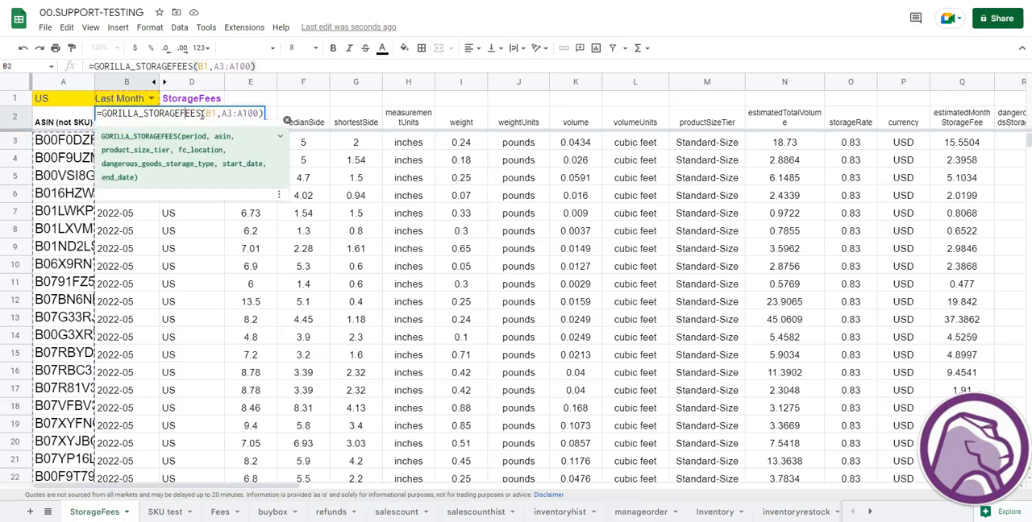
click(223, 114)
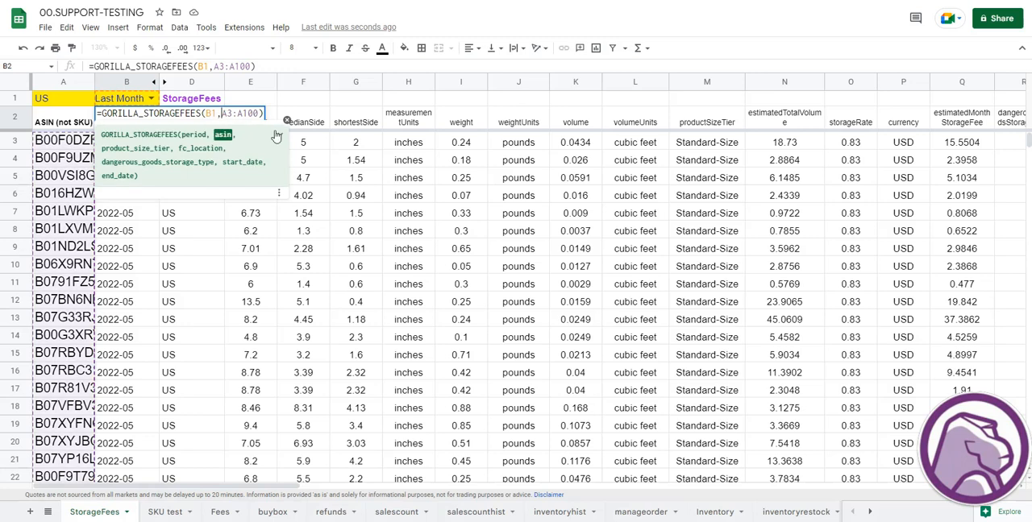
click(206, 113)
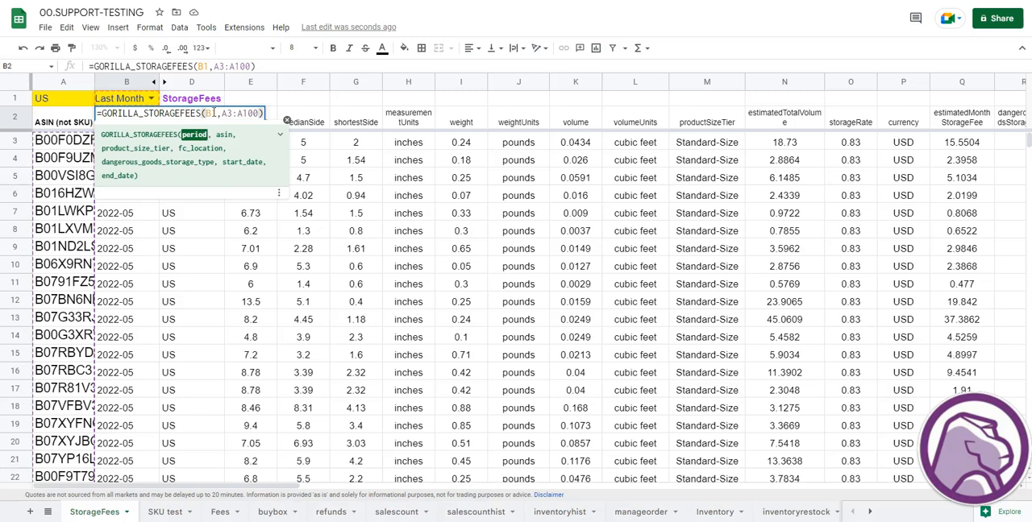
click(233, 113)
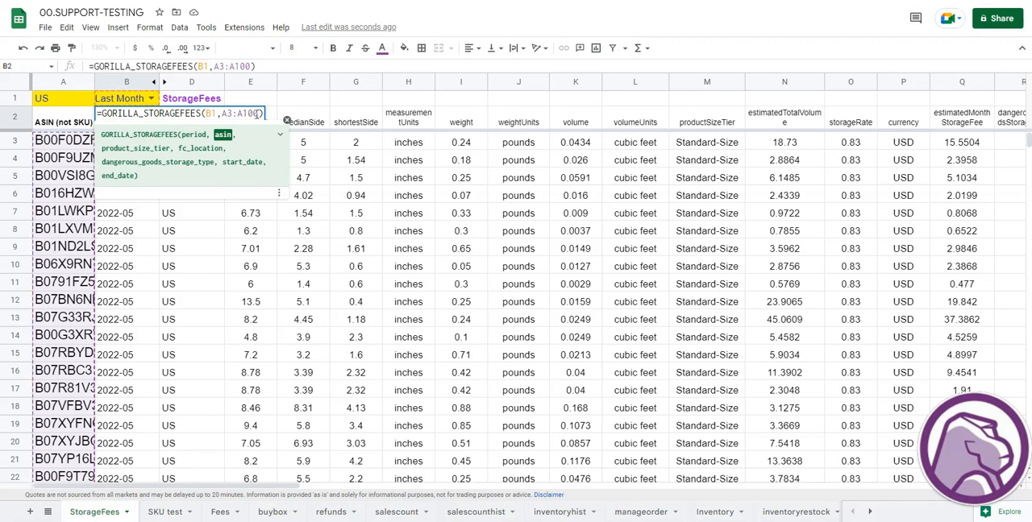
click(258, 114)
text(,)
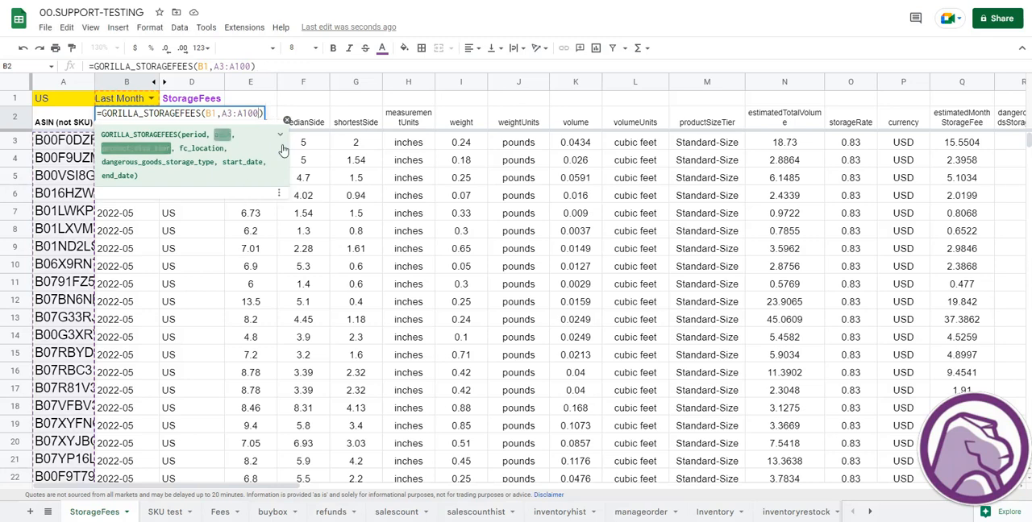
key(BackSpace)
key(BackSpace)
text(;)
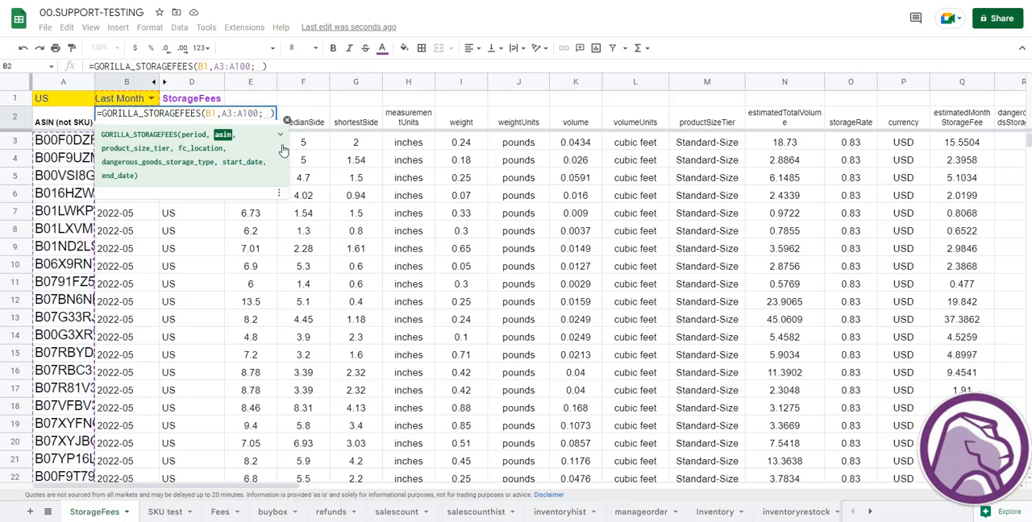
key(BackSpace)
text(,)
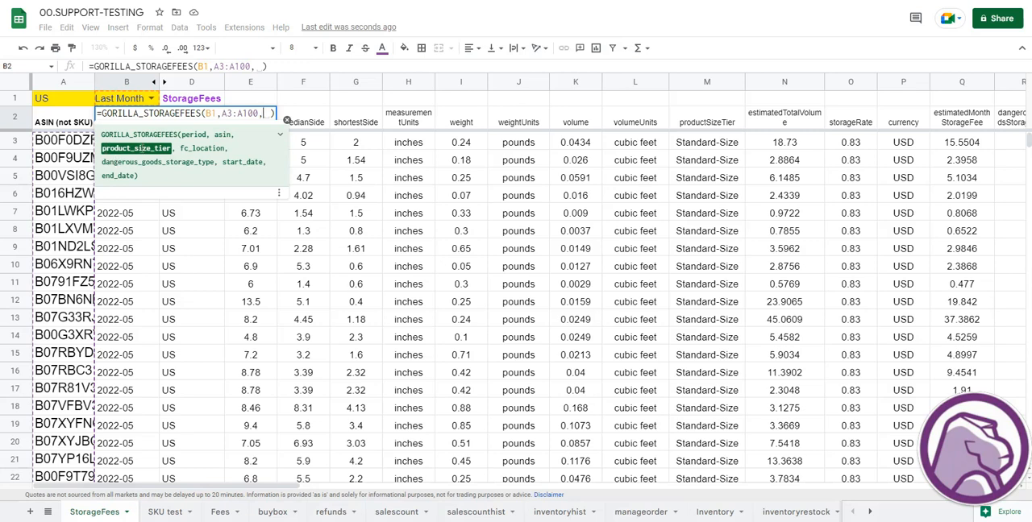
- Try "oversize" as the product_size_tier argument in the B2 formula and clear that text again
text("oversize")
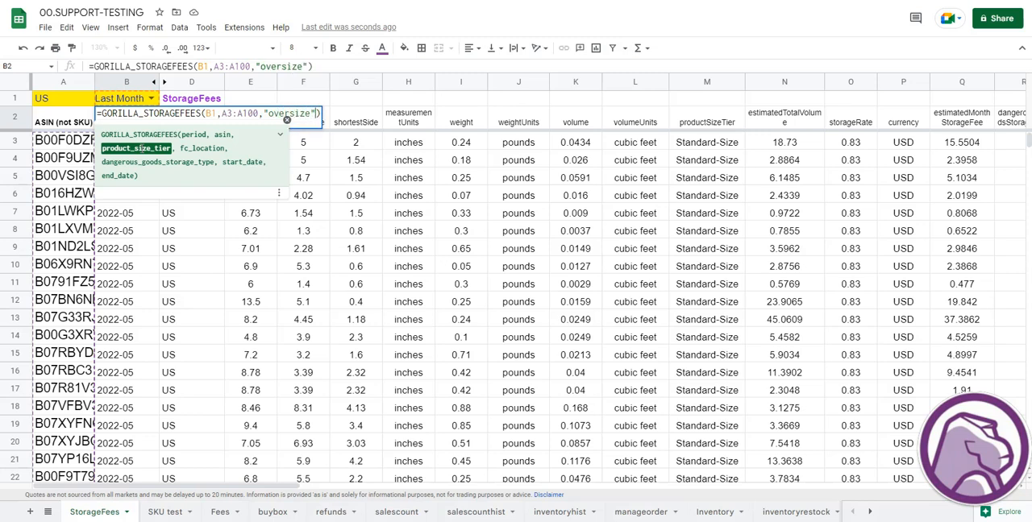
key(BackSpace)
key(BackSpace)
key(BackSpace)
key(BackSpace)
key(BackSpace)
key(BackSpace)
key(BackSpace)
key(BackSpace)
key(BackSpace)
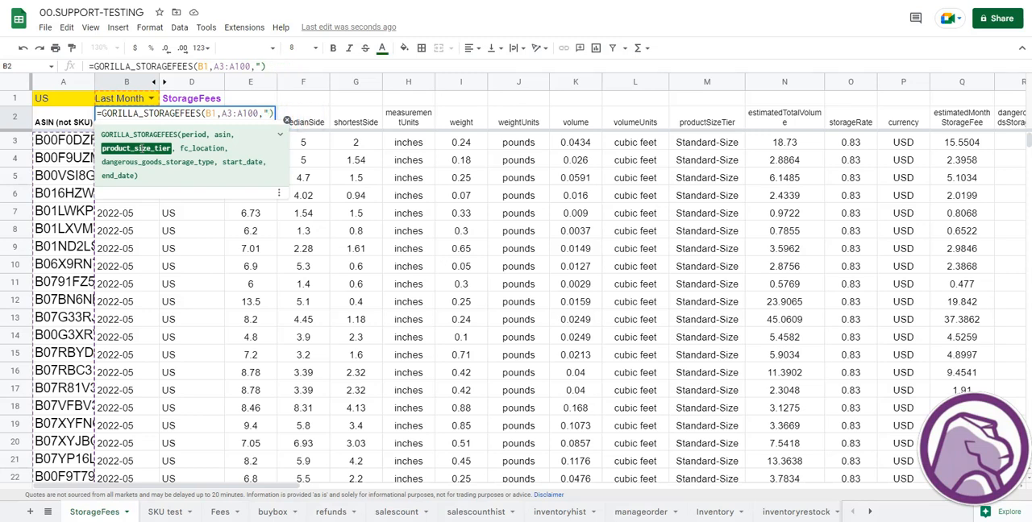
- Try "standard-size" as the product_size_tier argument in the B2 formula and remove it again
text(standard-siz)
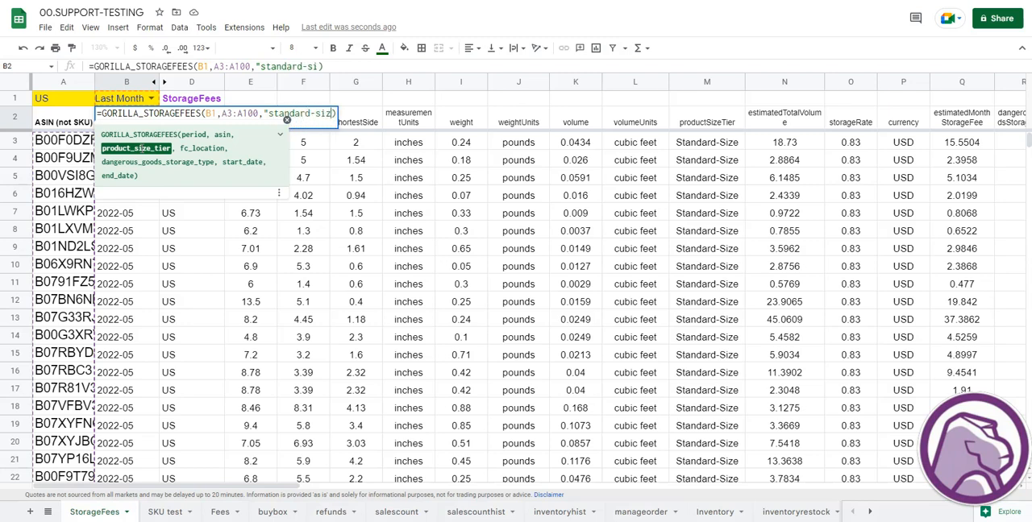
text(e")
key(BackSpace)
key(BackSpace)
key(BackSpace)
key(BackSpace)
key(BackSpace)
key(BackSpace)
key(BackSpace)
key(BackSpace)
key(BackSpace)
key(BackSpace)
key(BackSpace)
key(BackSpace)
key(BackSpace)
key(BackSpace)
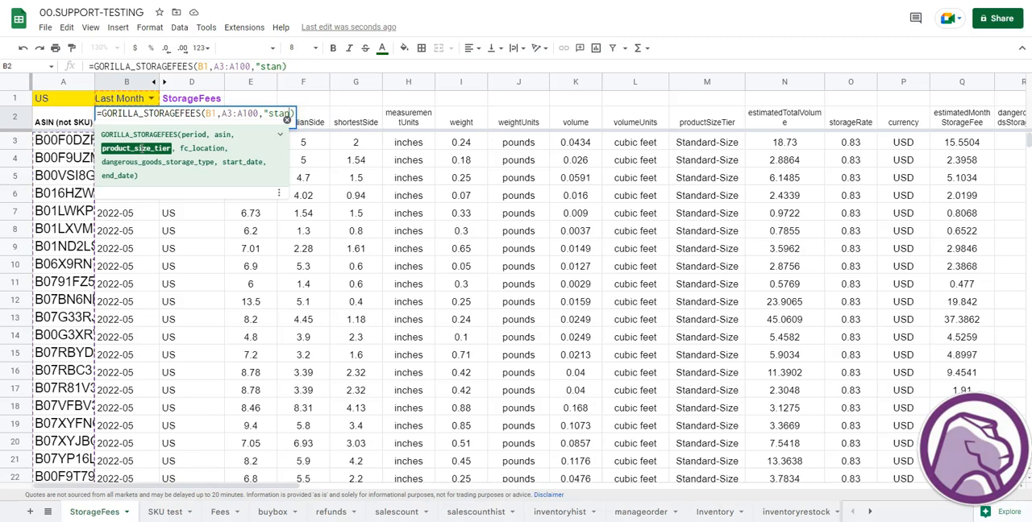
key(BackSpace)
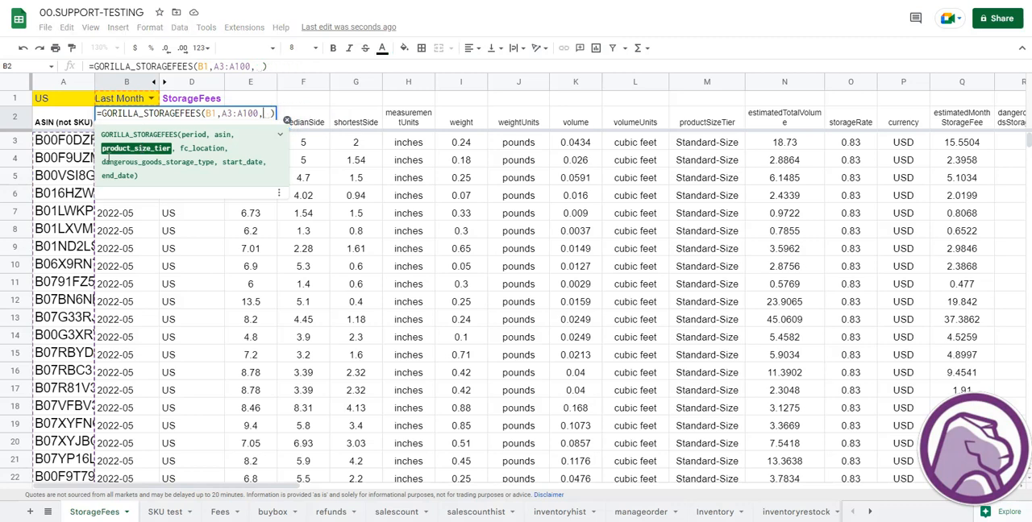
- Try "CA" as the fc_location argument in the B2 formula, leaving product_size_tier empty
double_click(210, 114)
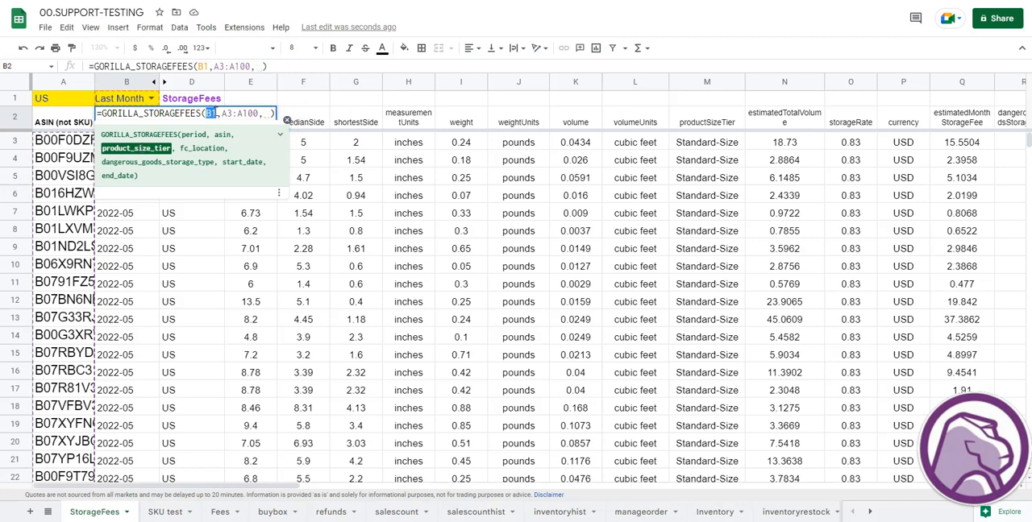
drag(222, 114, 259, 114)
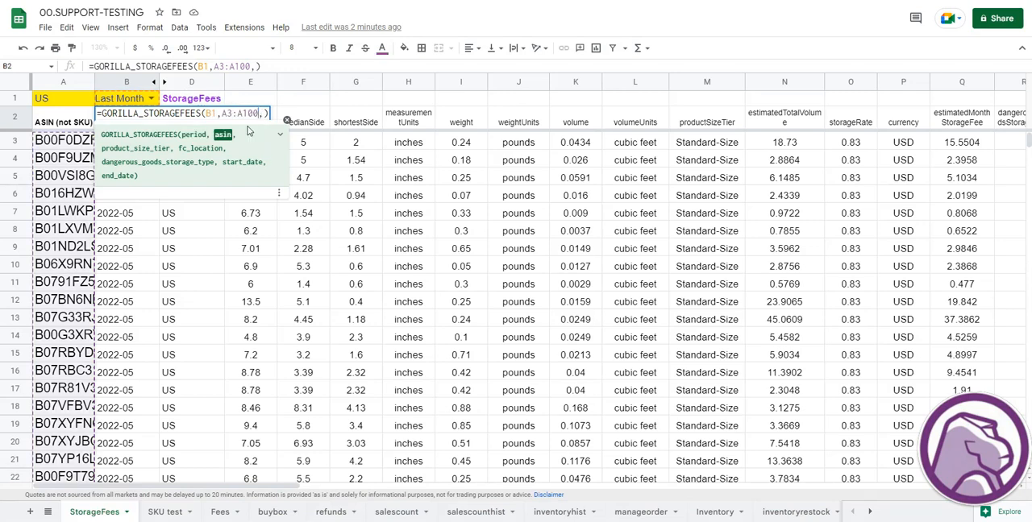
drag(106, 150, 219, 149)
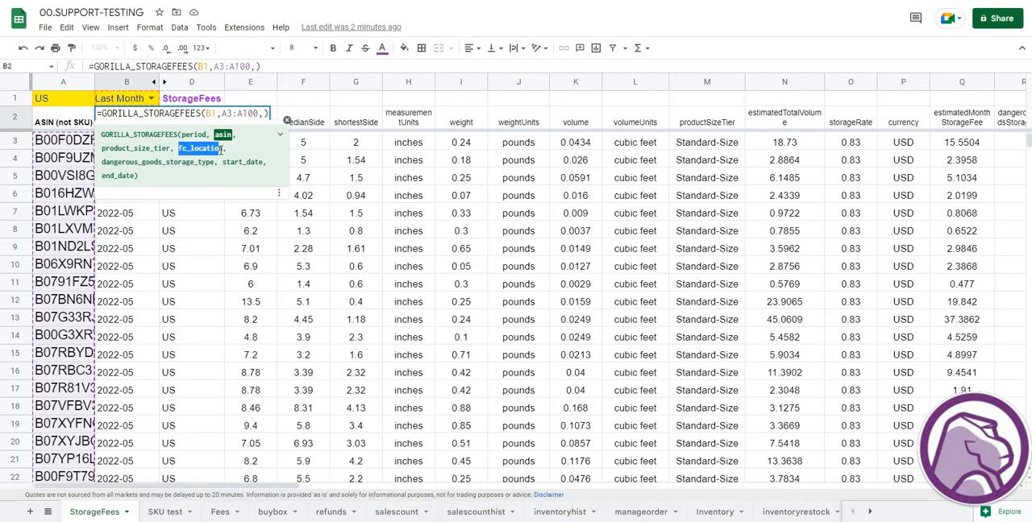
click(262, 113)
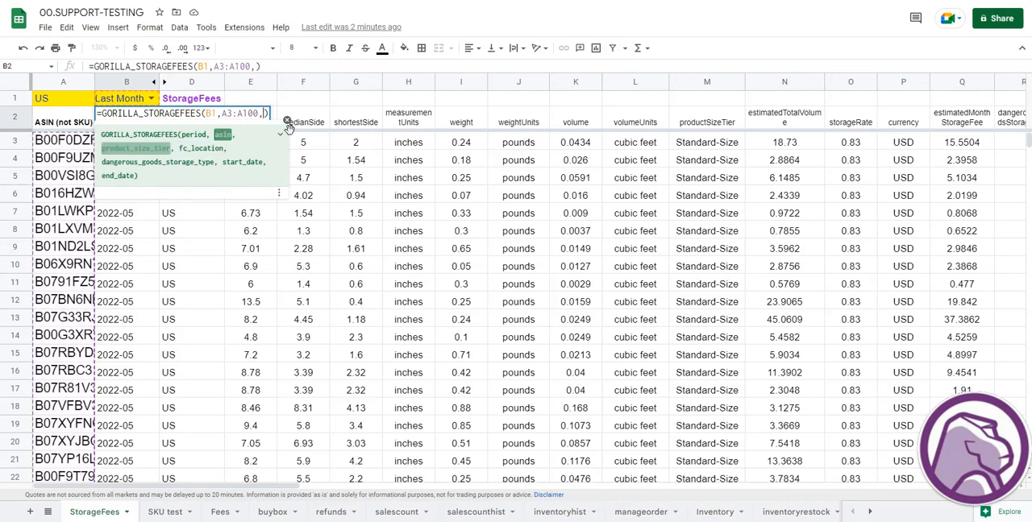
text(,"CA")
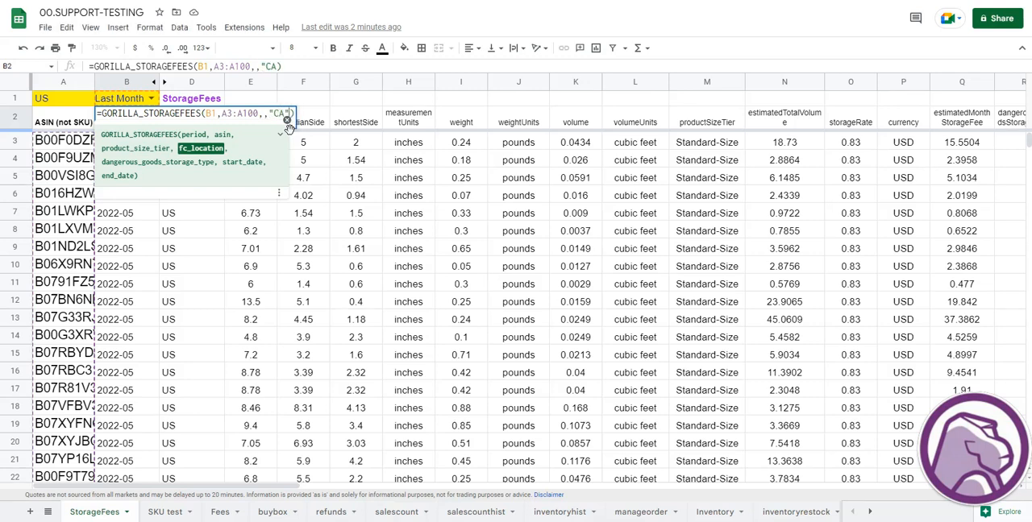
- Try "UK" in place of "CA" as the fc_location argument in the B2 formula and clear that text again
key(Left)
key(BackSpace)
key(BackSpace)
text(UK)
key(BackSpace)
key(BackSpace)
key(BackSpace)
key(BackSpace)
key(BackSpace)
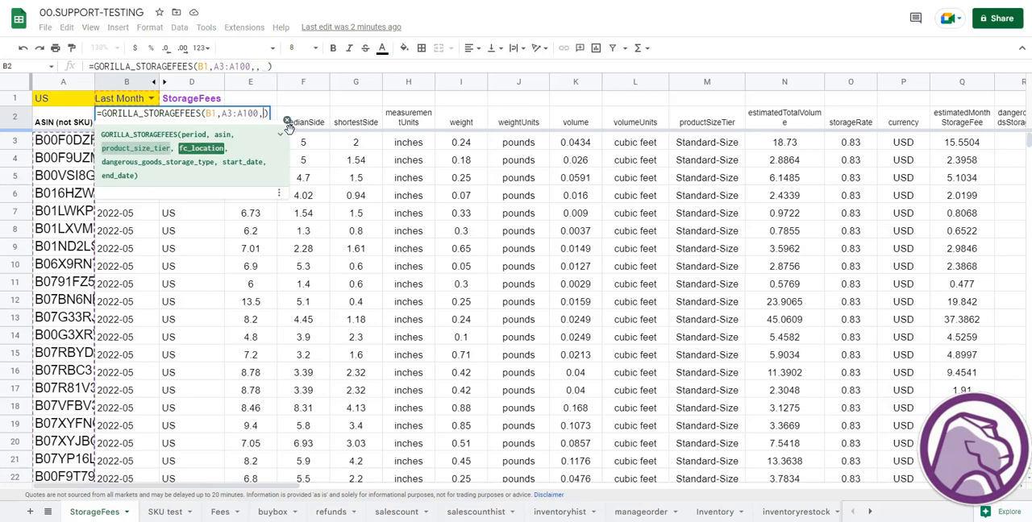
- Read the function help for the dangerous_goods_storage_type, start_date and end_date arguments
click(279, 135)
scroll(278, 139, down, 3)
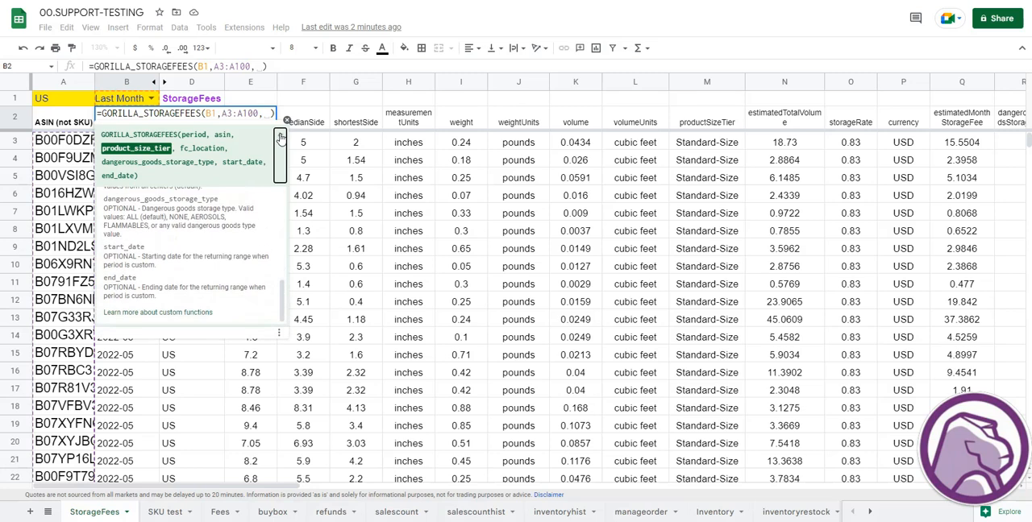
scroll(225, 249, up, 3)
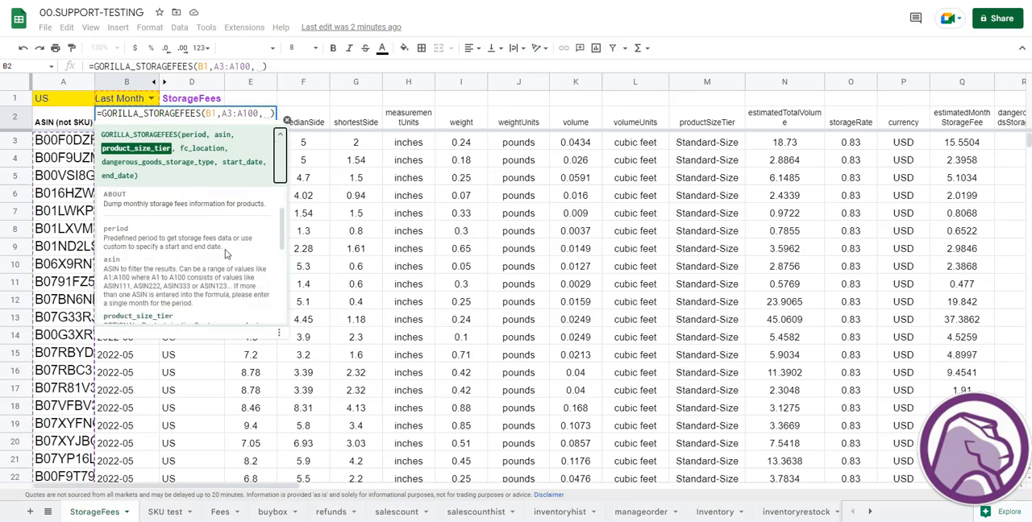
scroll(225, 249, down, 2)
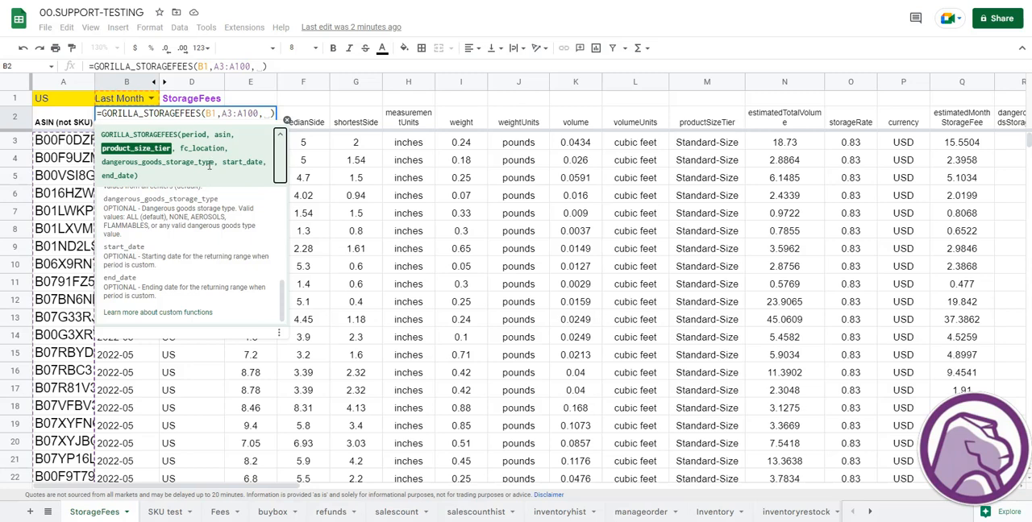
- Remove the trailing comma after A3:A100 in the B2 formula, collapse the function help and re-enter B1 as the period reference
key(BackSpace)
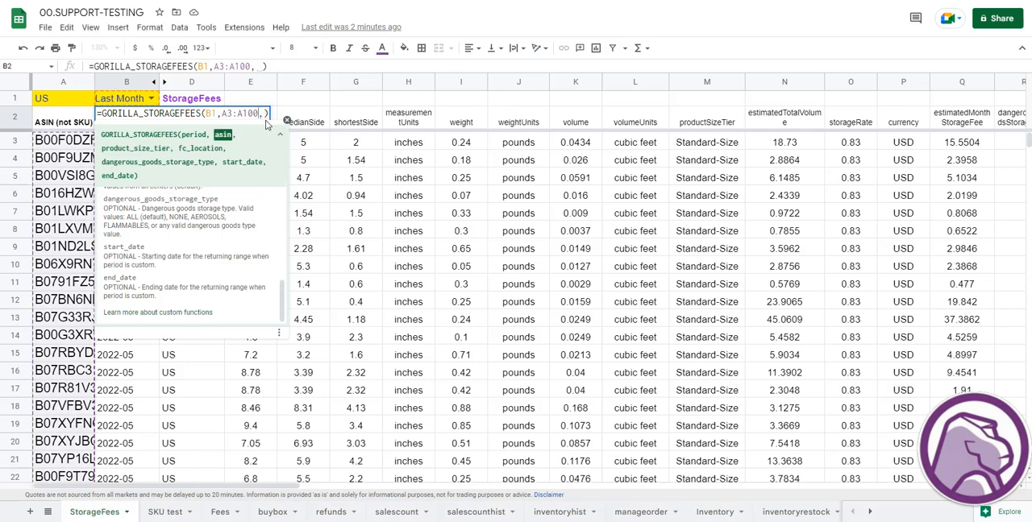
key(BackSpace)
click(279, 134)
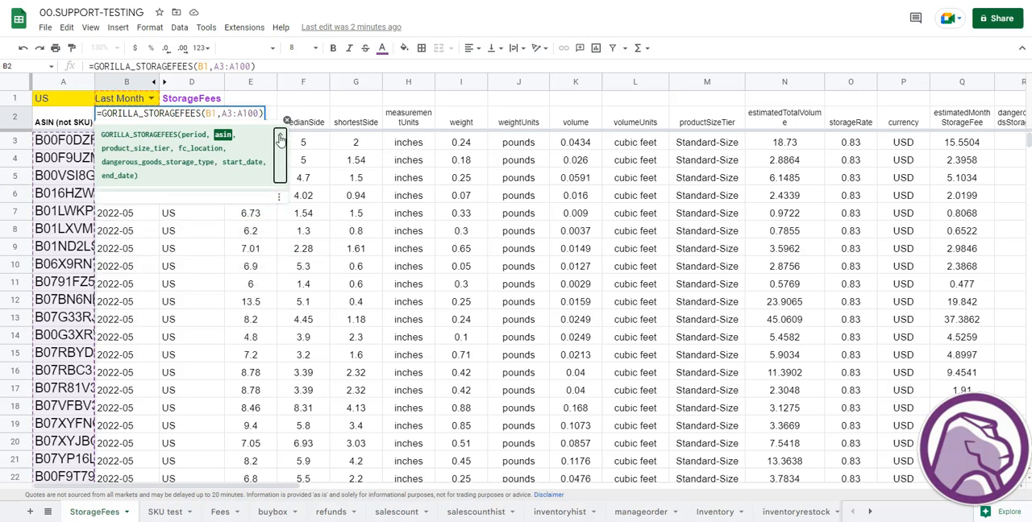
drag(220, 114, 258, 114)
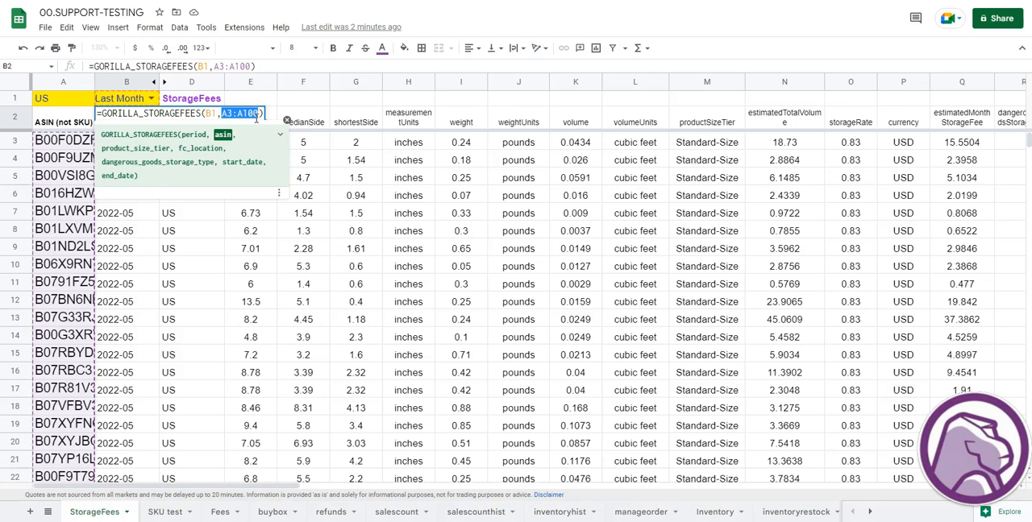
click(214, 114)
double_click(209, 114)
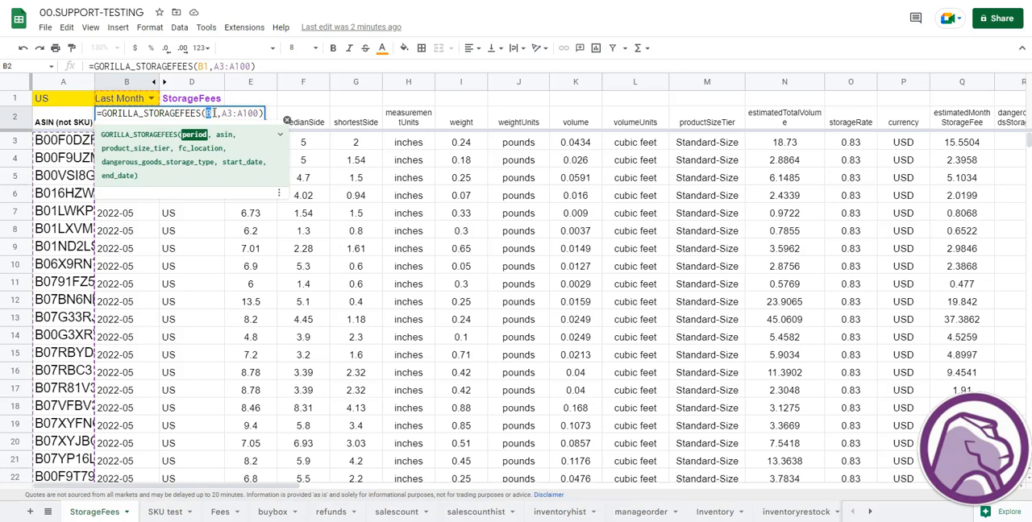
key(BackSpace)
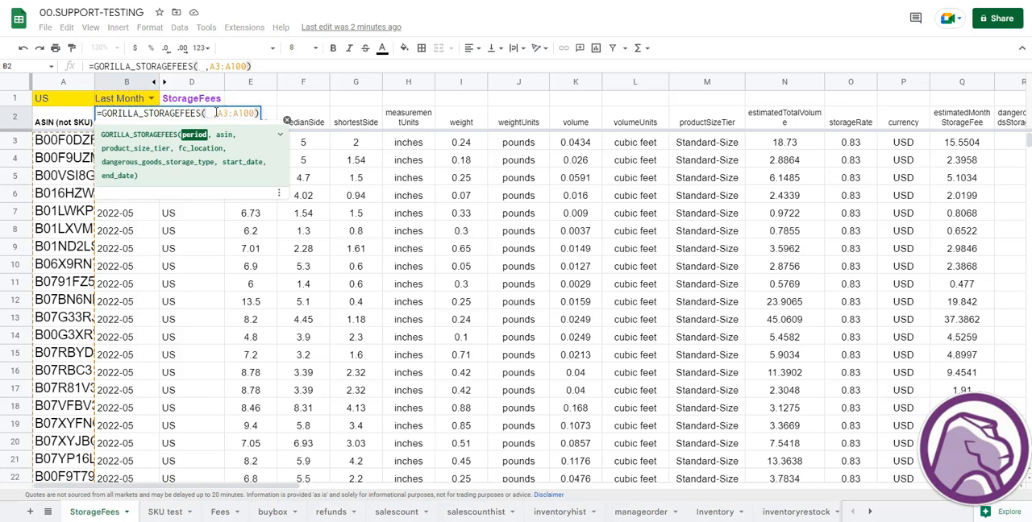
click(149, 100)
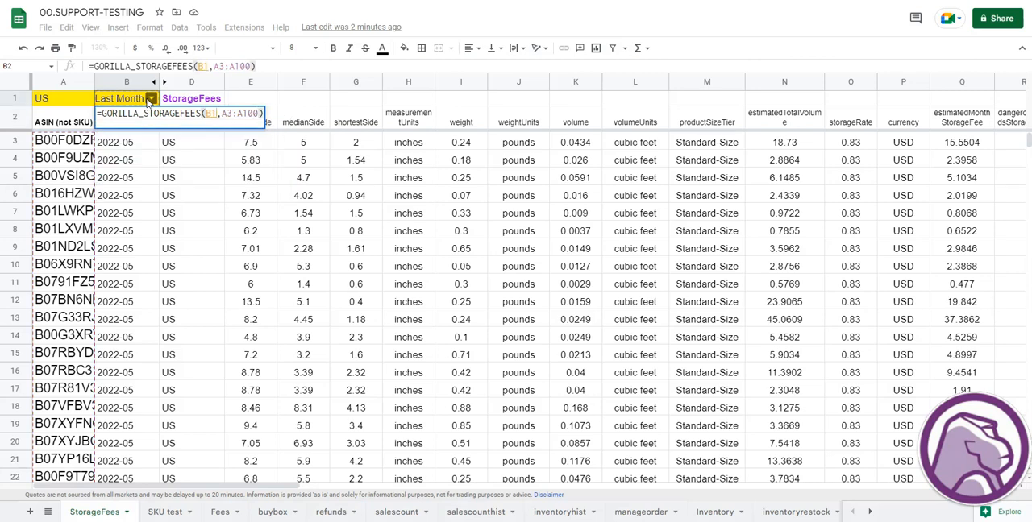
- Set the period in B1 to Last 30 Days
click(150, 98)
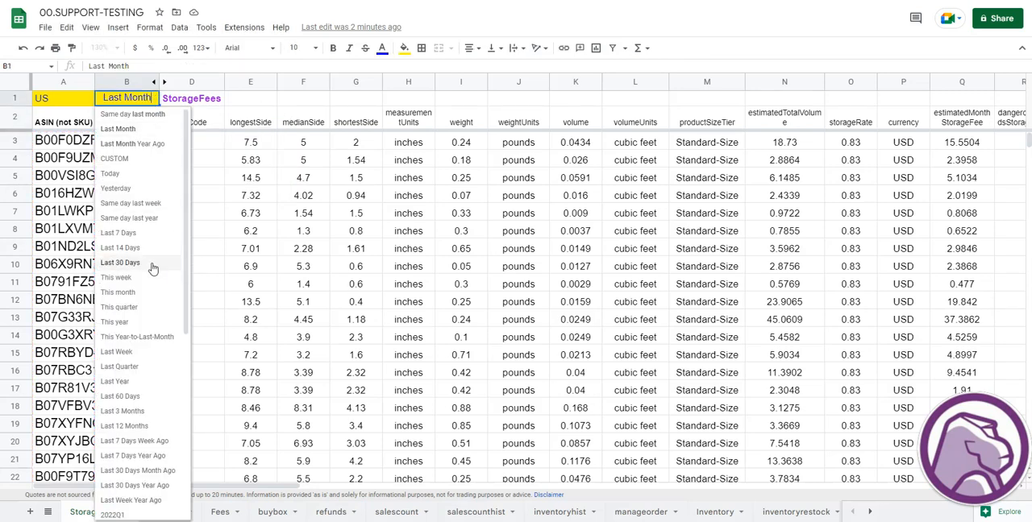
click(152, 264)
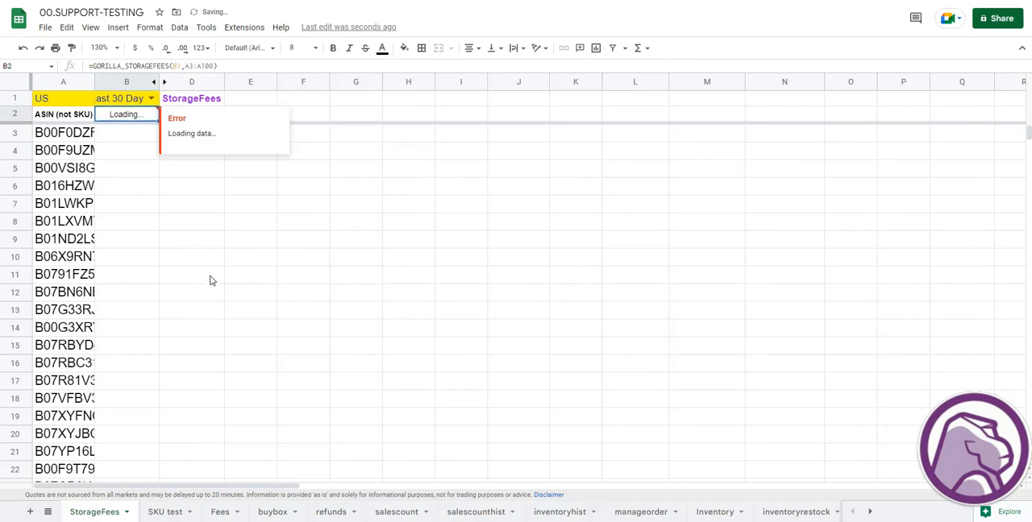
mouse_move(142, 118)
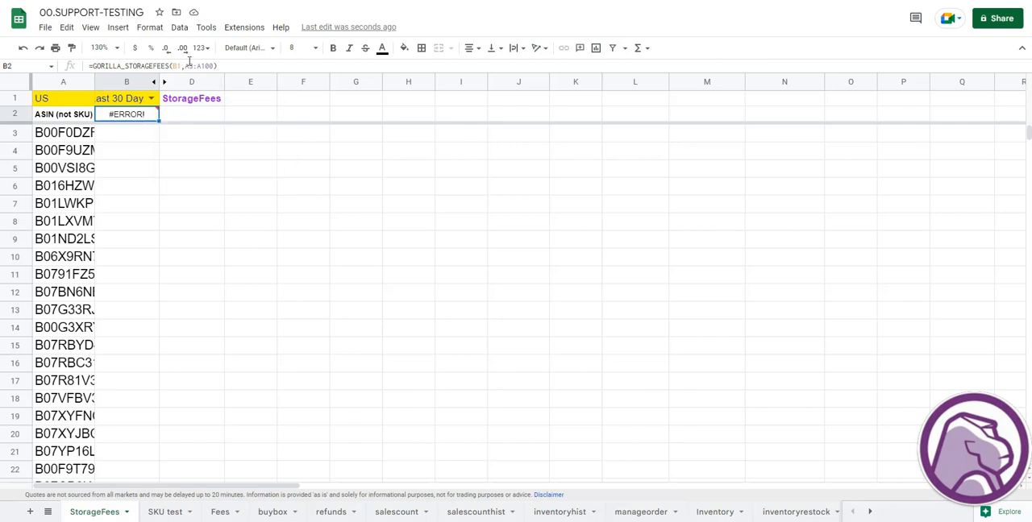
- Replace the A3:A100 range in the B2 formula with the single ASIN cell A3
double_click(194, 66)
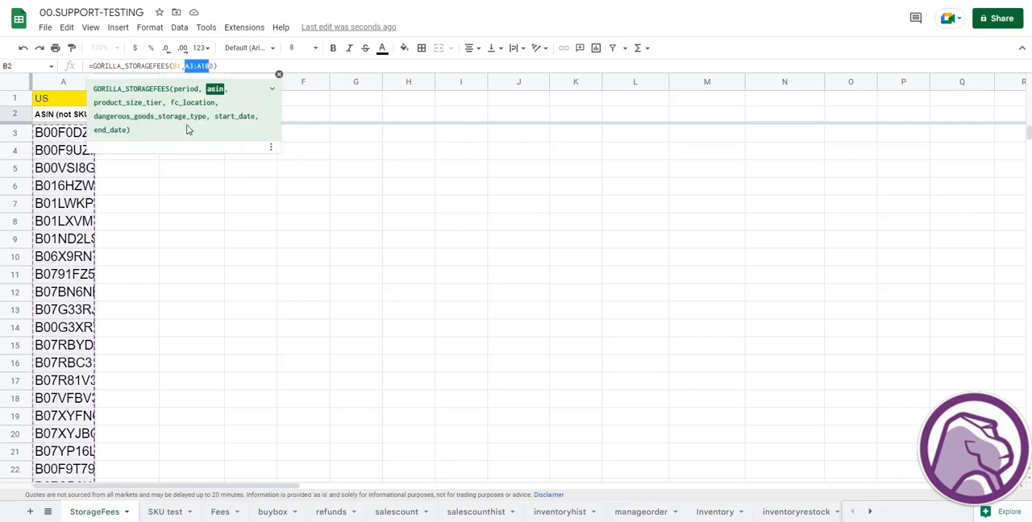
key(Escape)
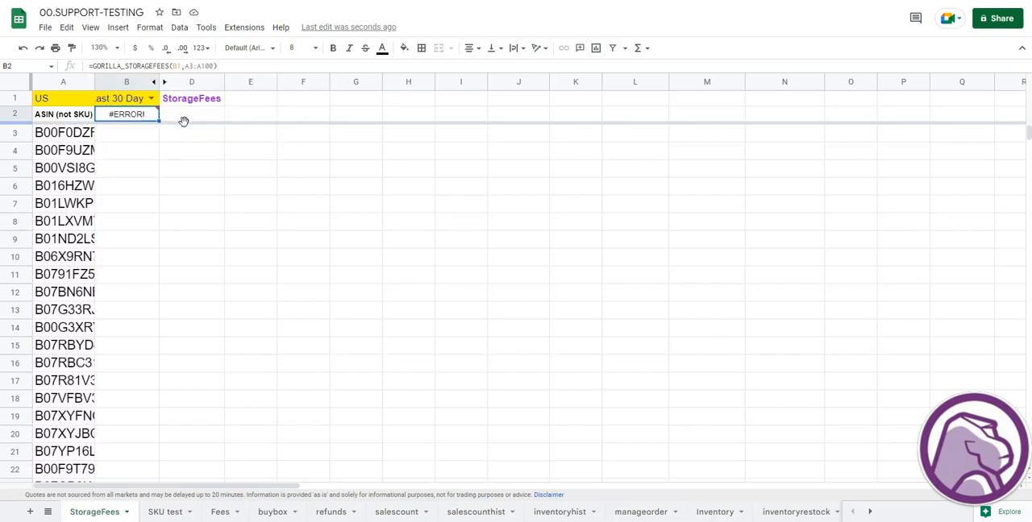
key(Return)
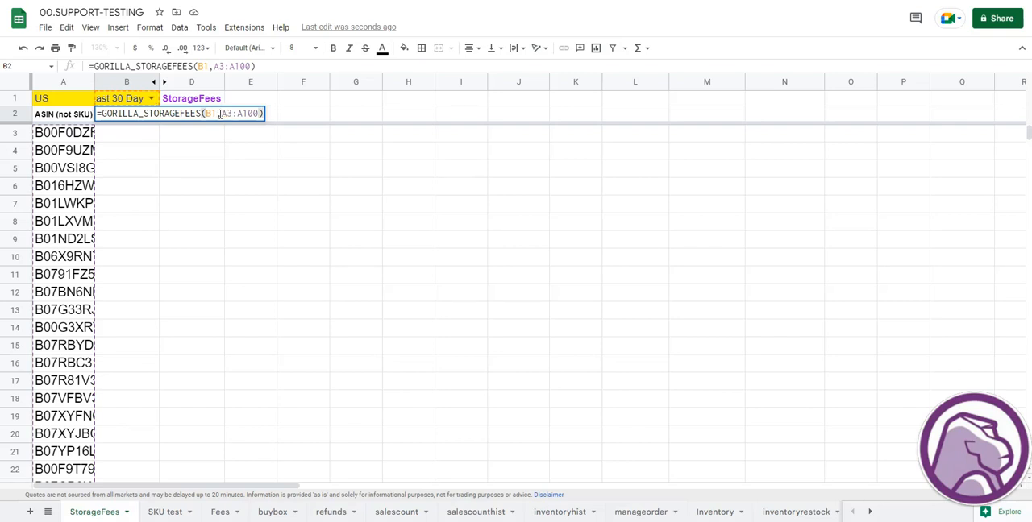
drag(221, 114, 261, 115)
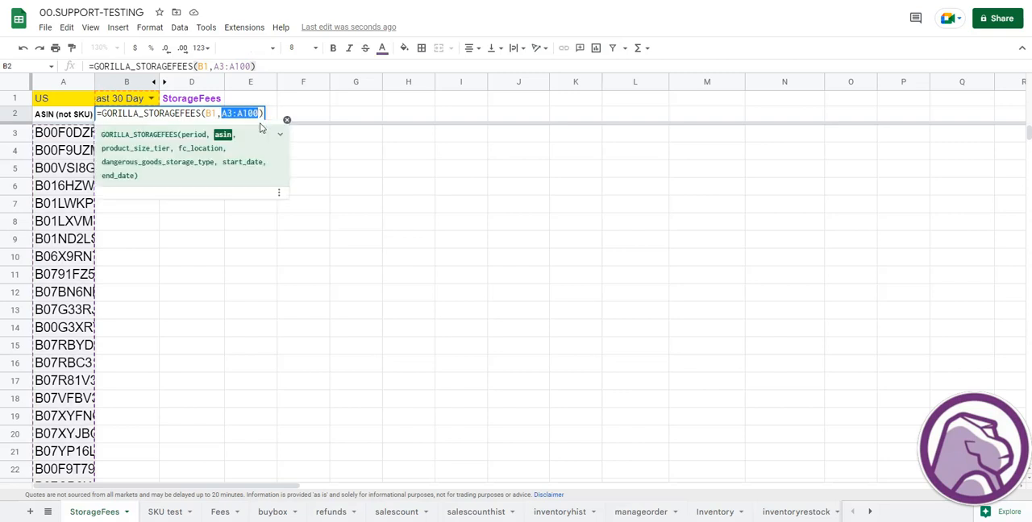
key(BackSpace)
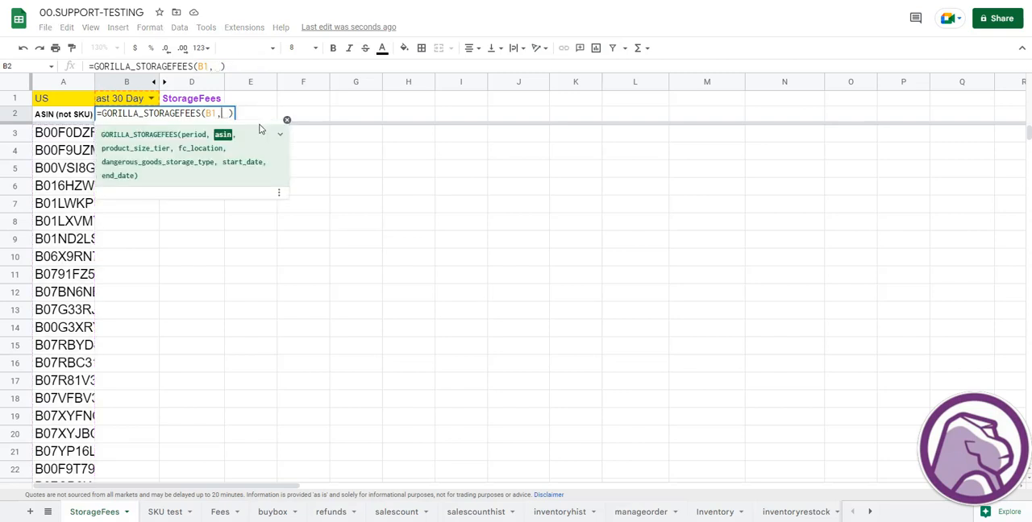
click(59, 136)
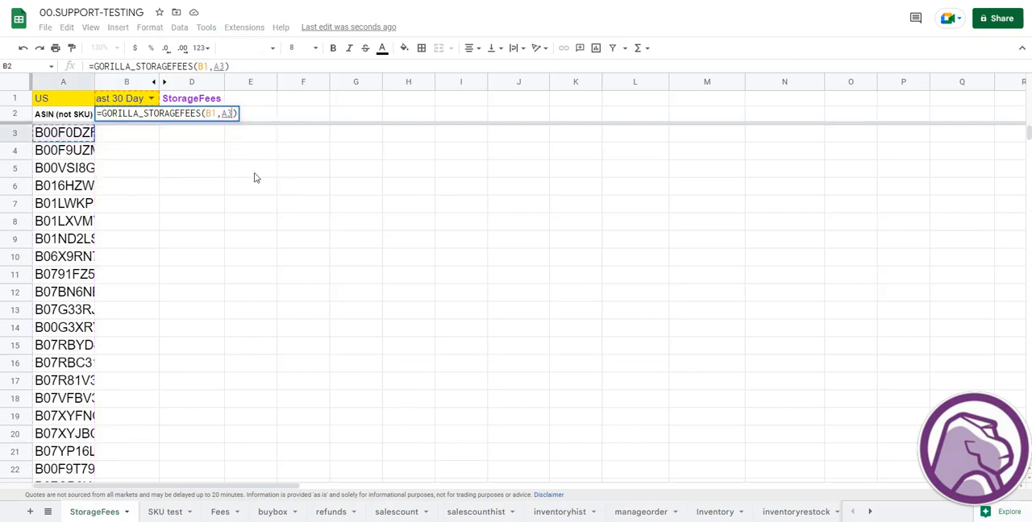
key(Return)
key(Up)
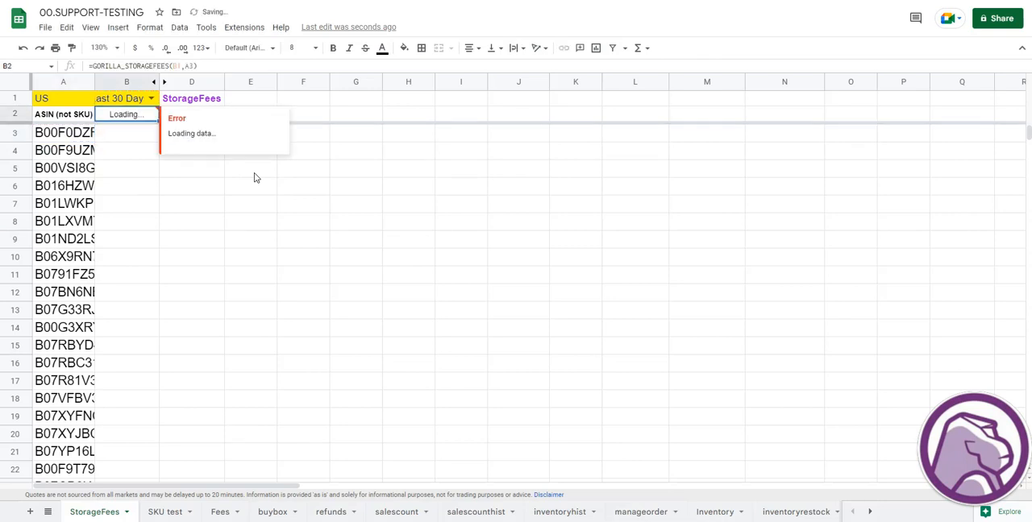
click(228, 199)
click(129, 142)
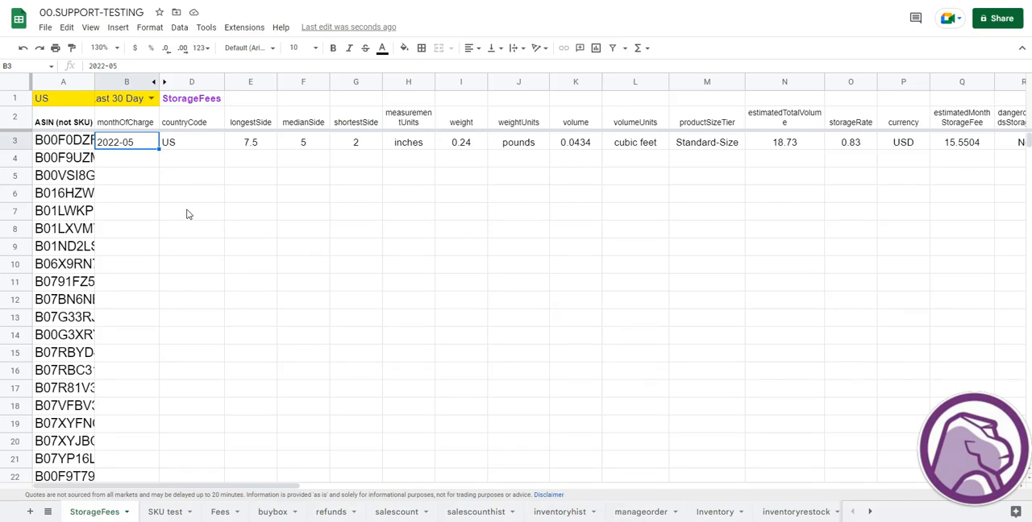
- Set the period in B1 to Last 3 Months
click(151, 98)
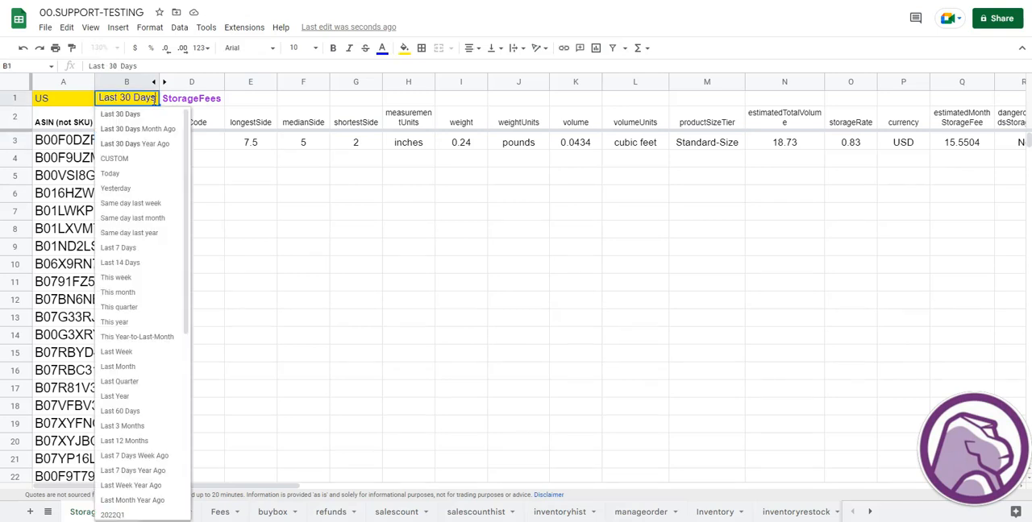
scroll(133, 249, down, 3)
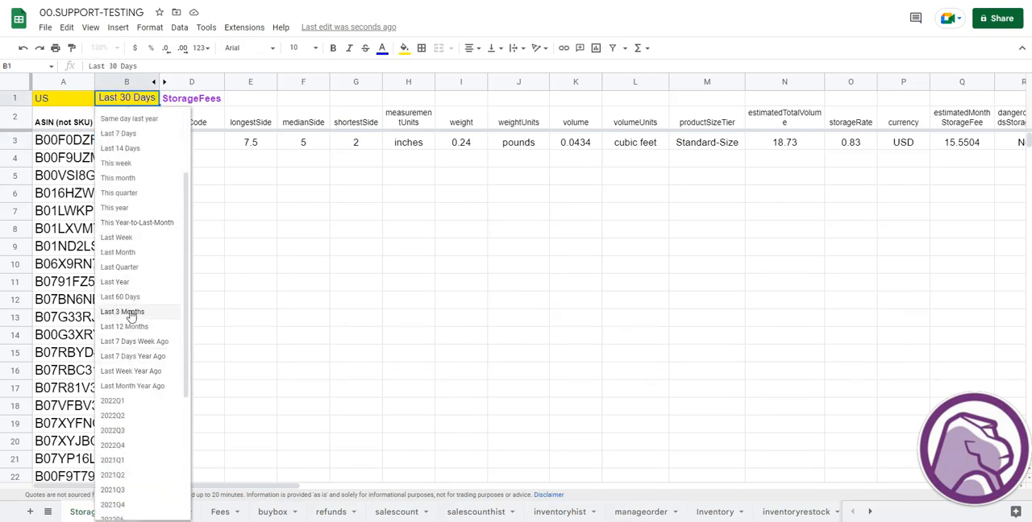
click(131, 314)
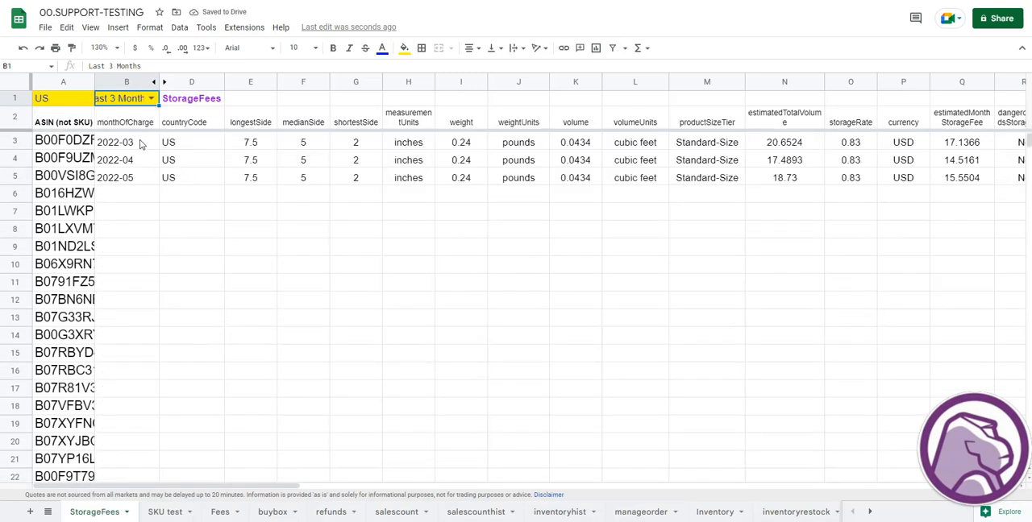
- Examine the monthOfCharge rows returned for the single ASIN and the formula in B2
drag(140, 141, 139, 177)
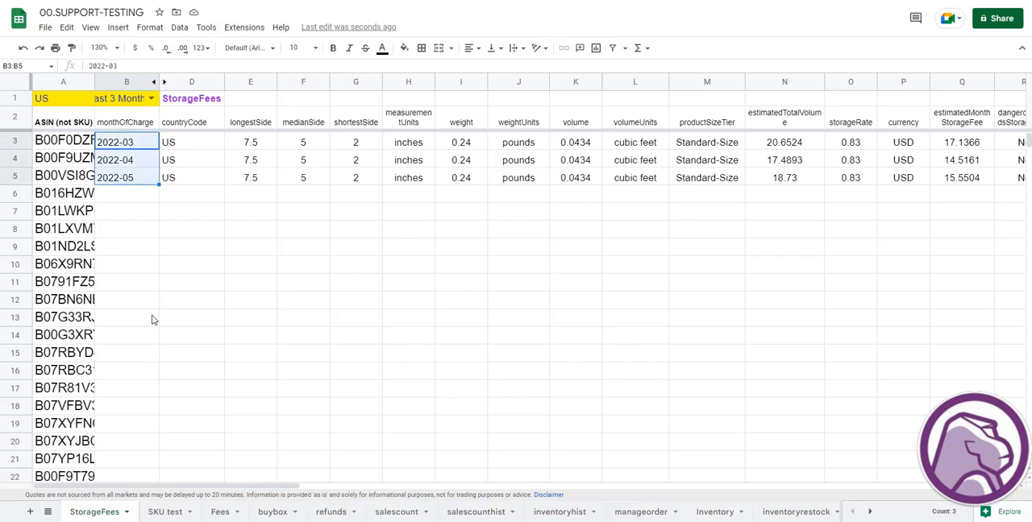
click(141, 245)
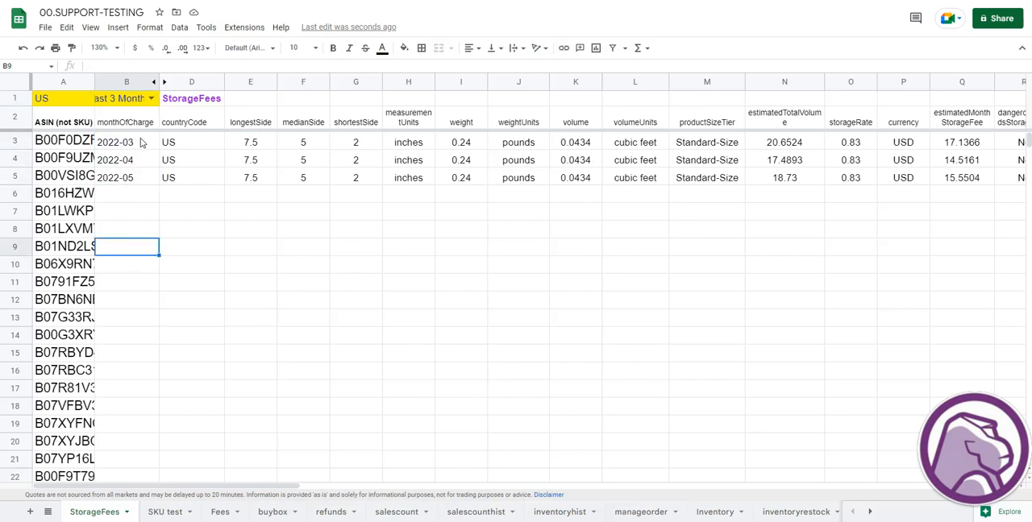
click(140, 142)
double_click(141, 125)
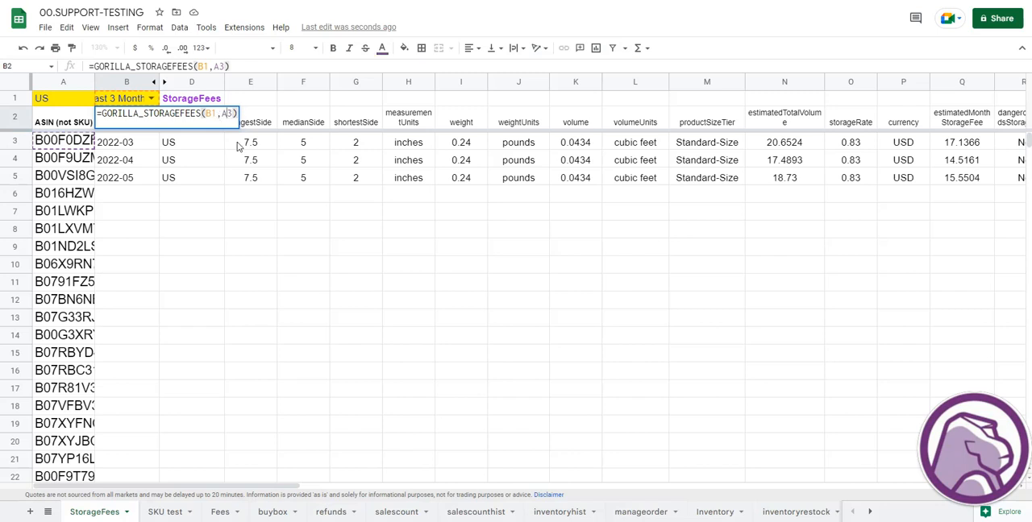
key(Escape)
drag(121, 143, 138, 177)
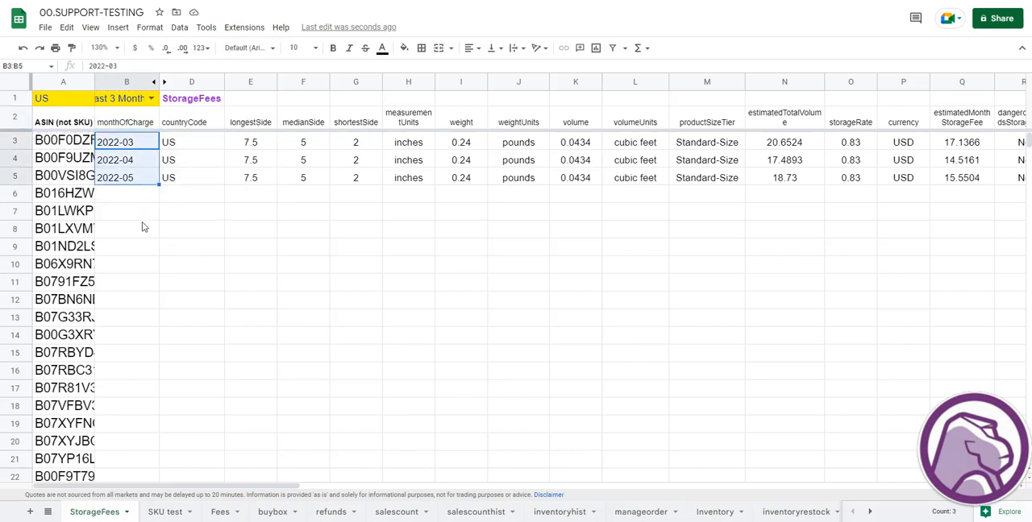
click(150, 177)
click(146, 158)
click(140, 140)
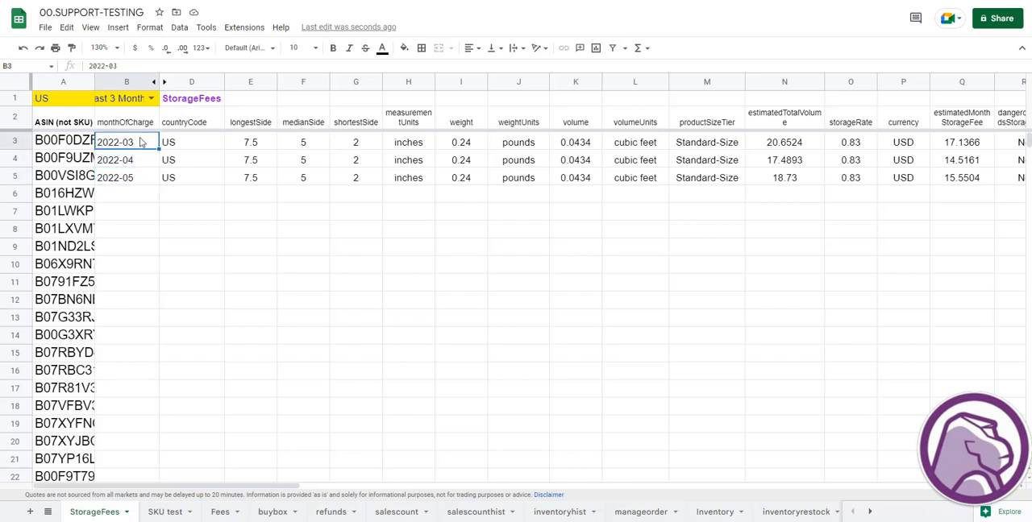
click(141, 123)
- Browse the period options available for B1, keep Last 3 Months, and check the B2 formula without editing it
click(151, 98)
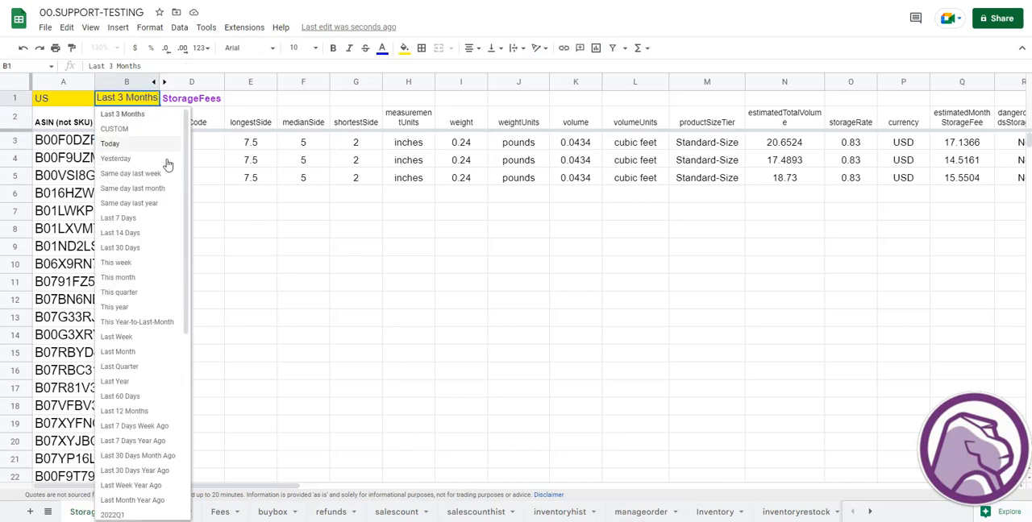
scroll(152, 228, down, 3)
scroll(153, 228, up, 5)
click(152, 236)
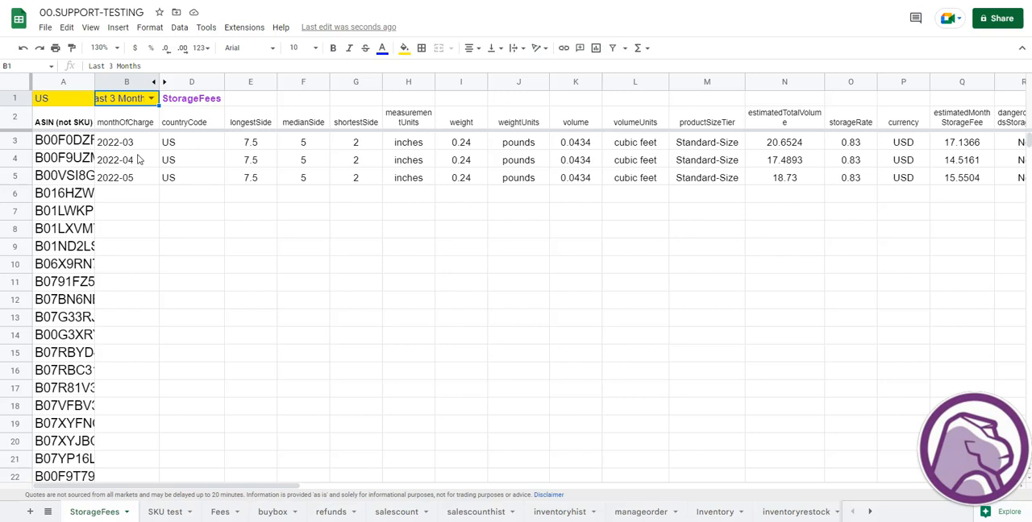
double_click(142, 127)
key(Escape)
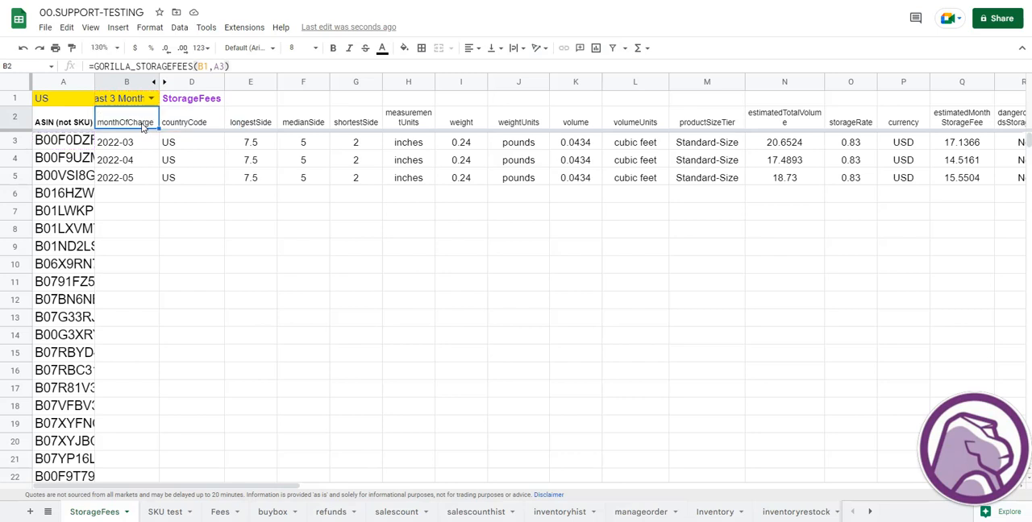